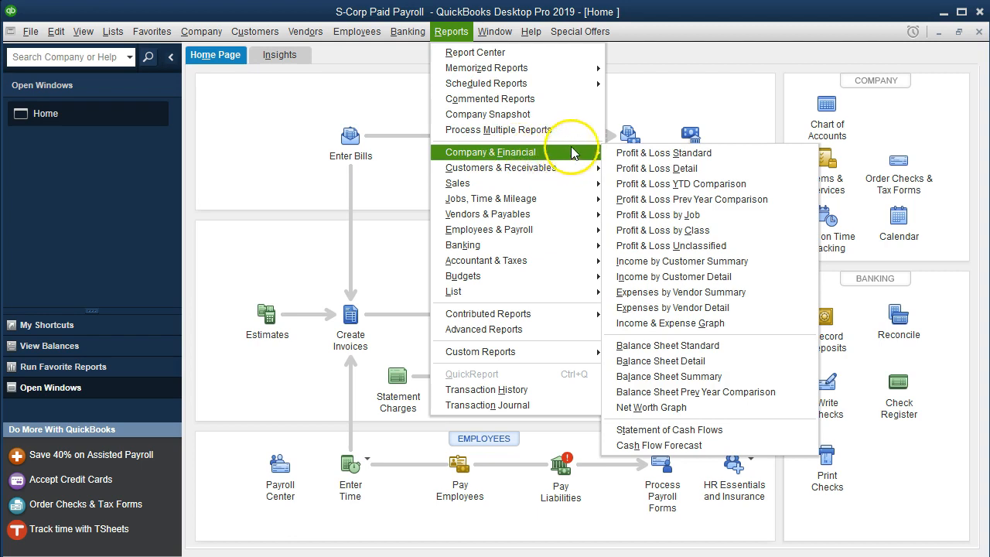
# - Run a standard Profit & Loss report covering 01/01/2018 to 12/31/2018 and check the Payroll Expenses line
pyautogui.click(717, 155)
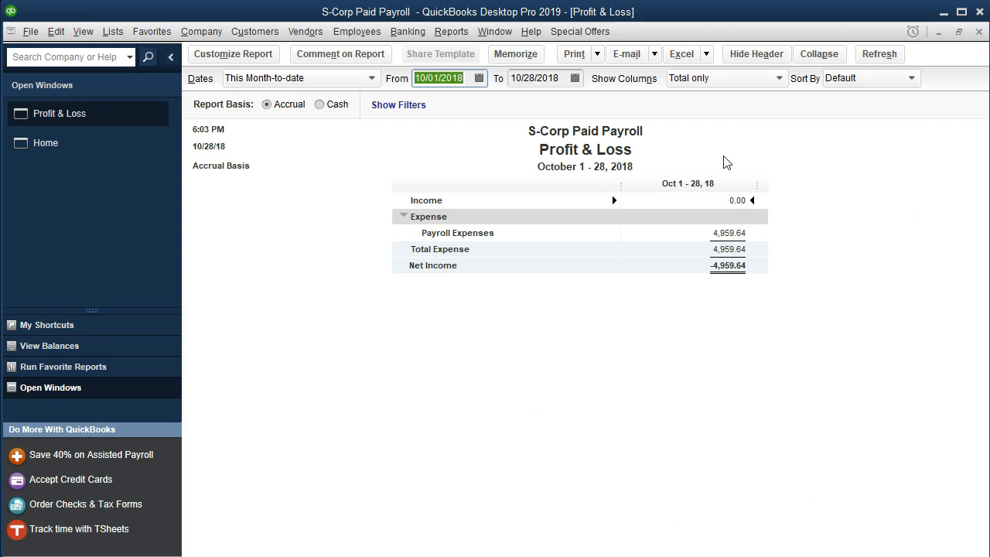
pyautogui.write('010121')
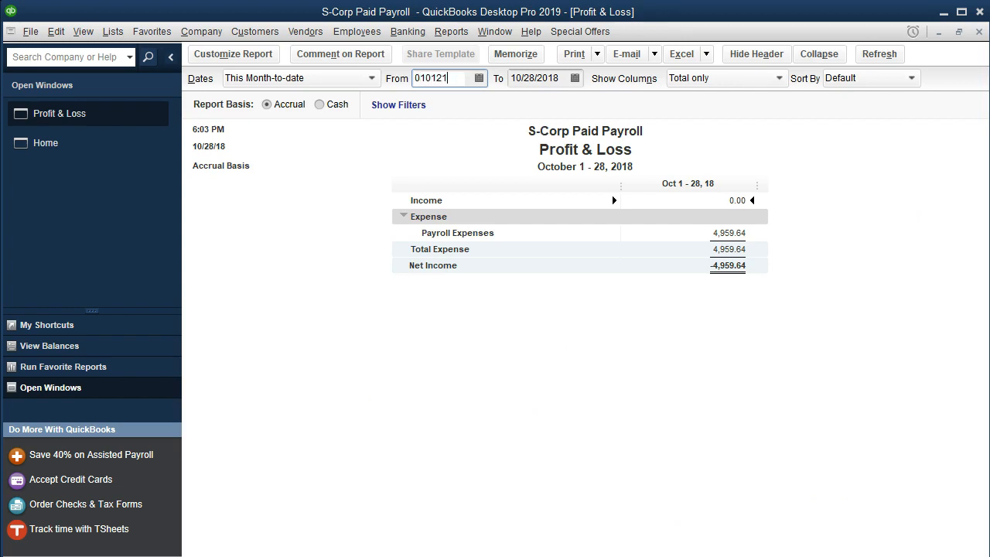
pyautogui.press('BackSpace')
pyautogui.press('BackSpace')
pyautogui.press('Tab')
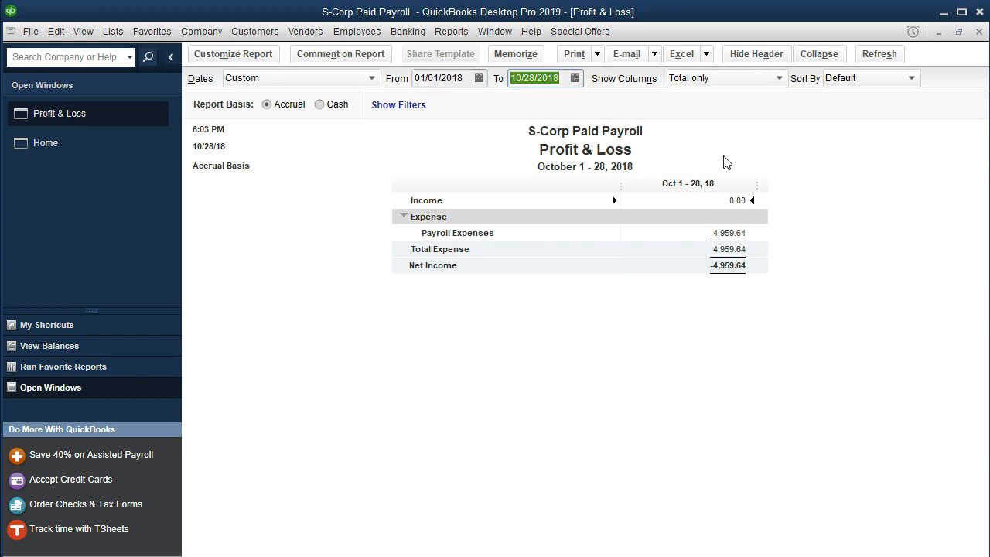
pyautogui.write('1231')
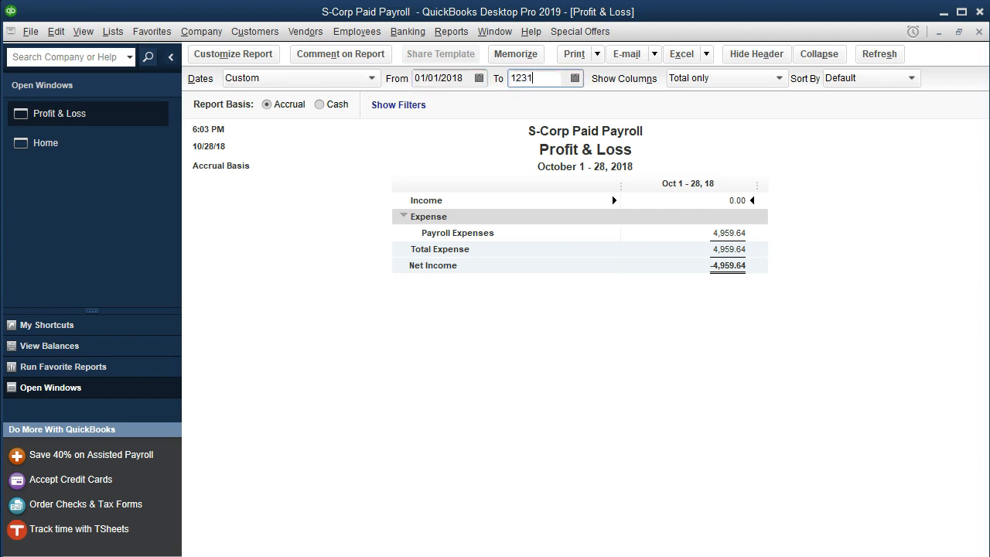
pyautogui.press('Tab')
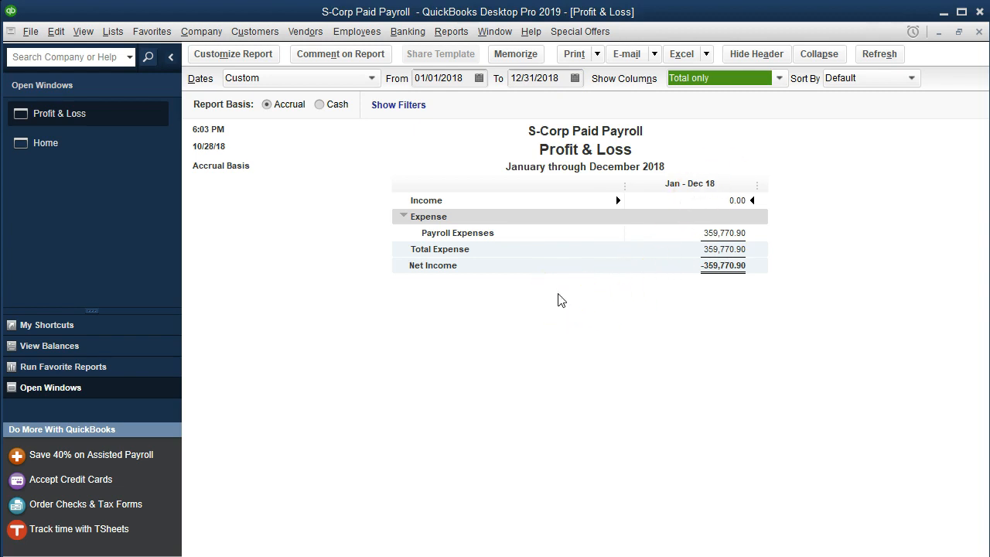
pyautogui.click(723, 233)
pyautogui.click(643, 391)
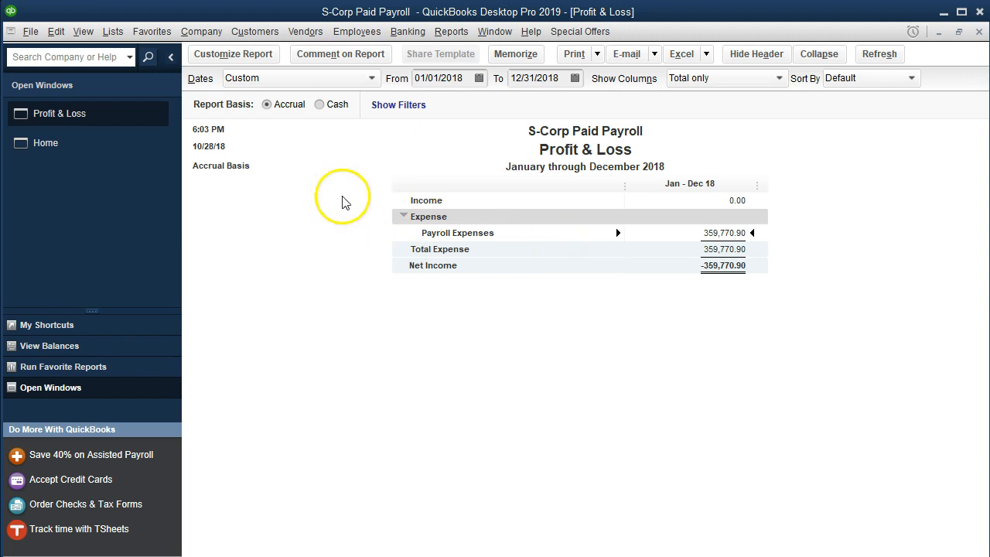
# - Open the Payroll Item List and review the company contribution items from 401k Co. Match through S-Corp Medical Insurance
pyautogui.click(108, 36)
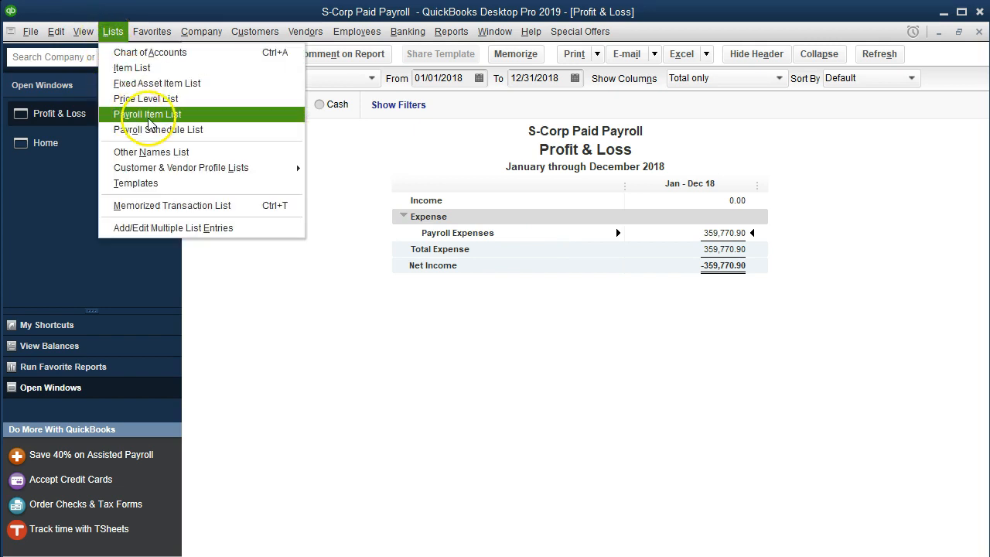
pyautogui.click(172, 115)
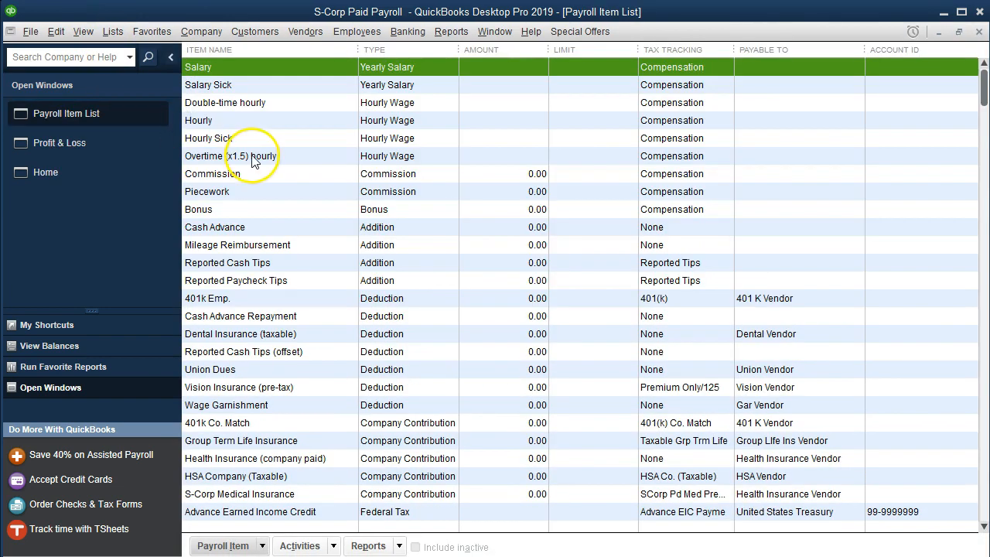
pyautogui.click(296, 214)
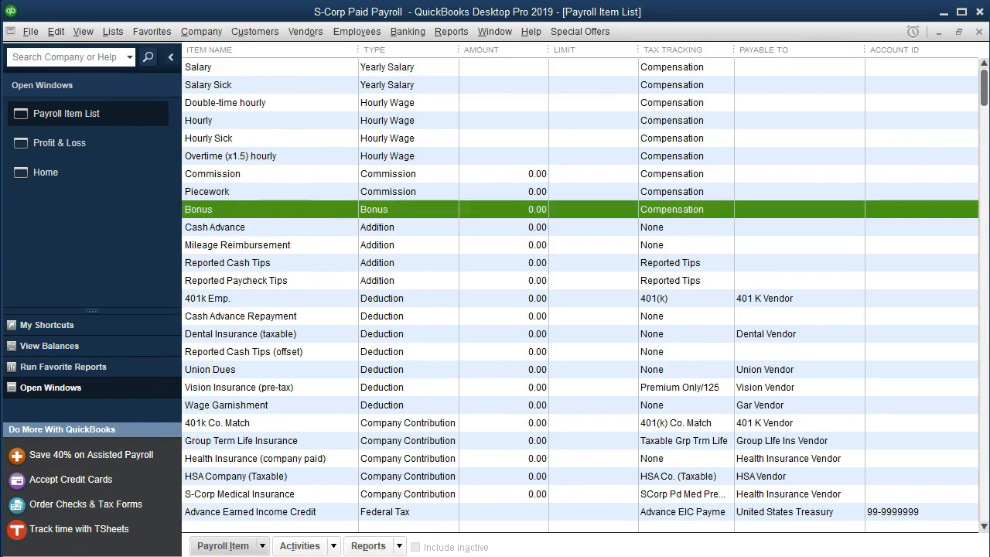
pyautogui.click(307, 427)
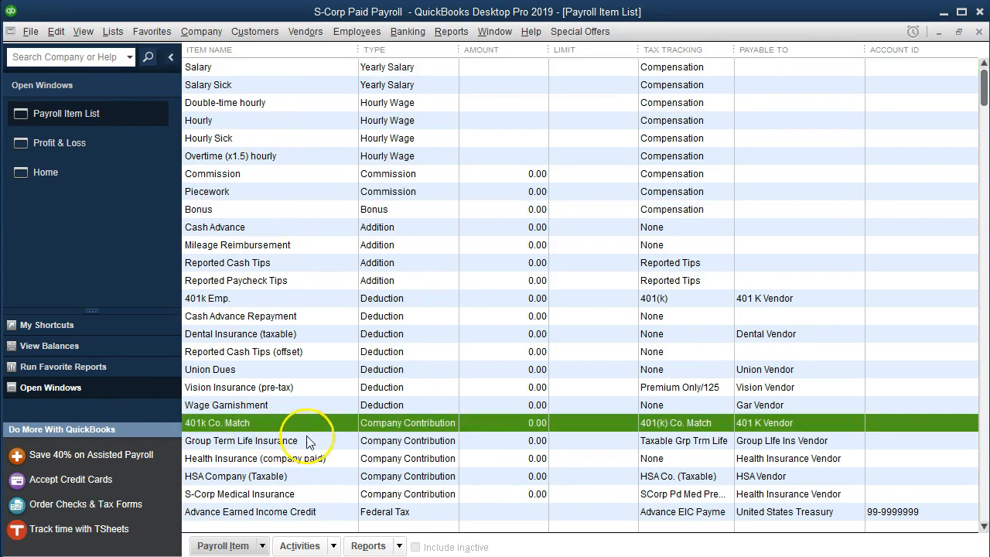
pyautogui.click(396, 440)
pyautogui.click(402, 458)
pyautogui.click(391, 480)
pyautogui.click(391, 496)
pyautogui.click(390, 426)
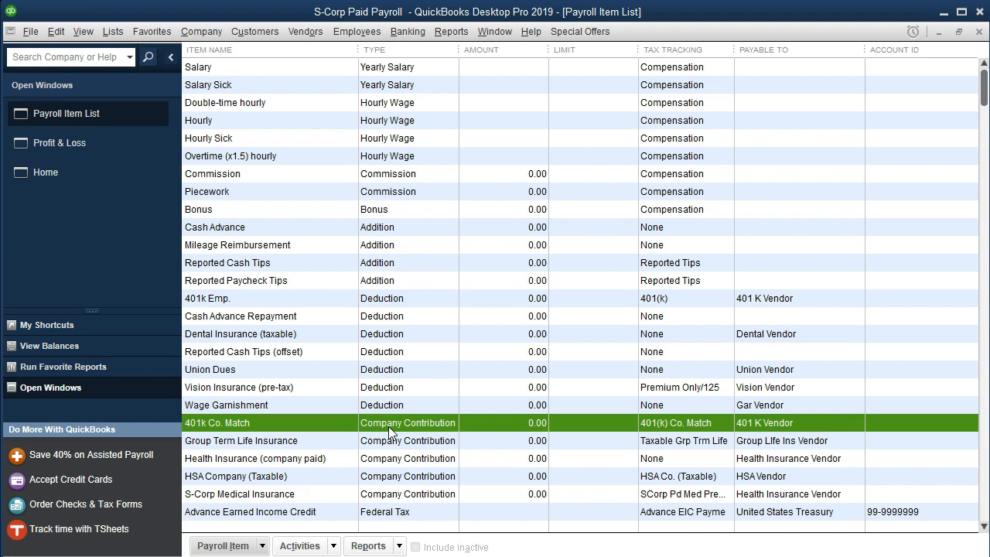
# - Edit the 401k Co. Match payroll item and assign its company contribution to a new expense account named Employee Benefits
pyautogui.doubleClick(282, 422)
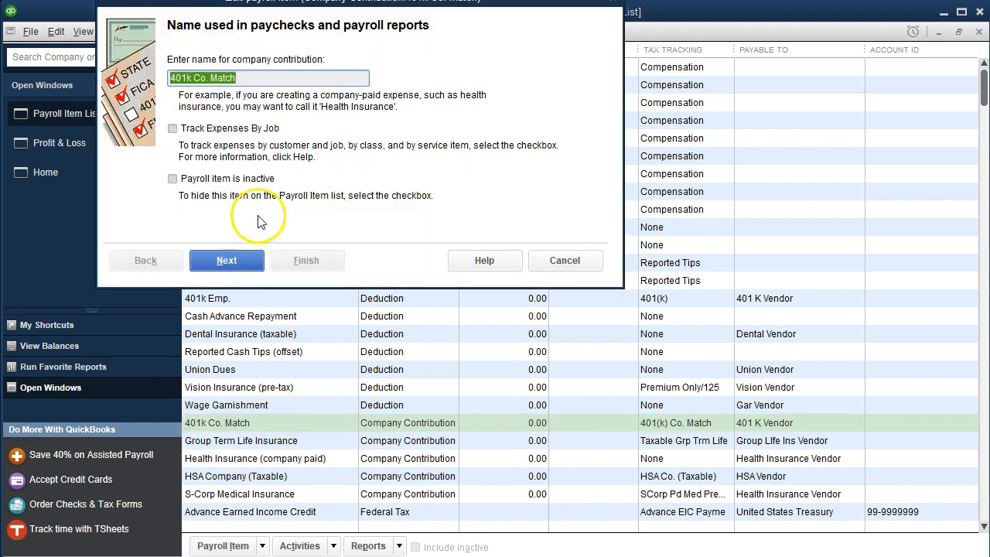
pyautogui.moveTo(426, 8); pyautogui.dragTo(486, 75)
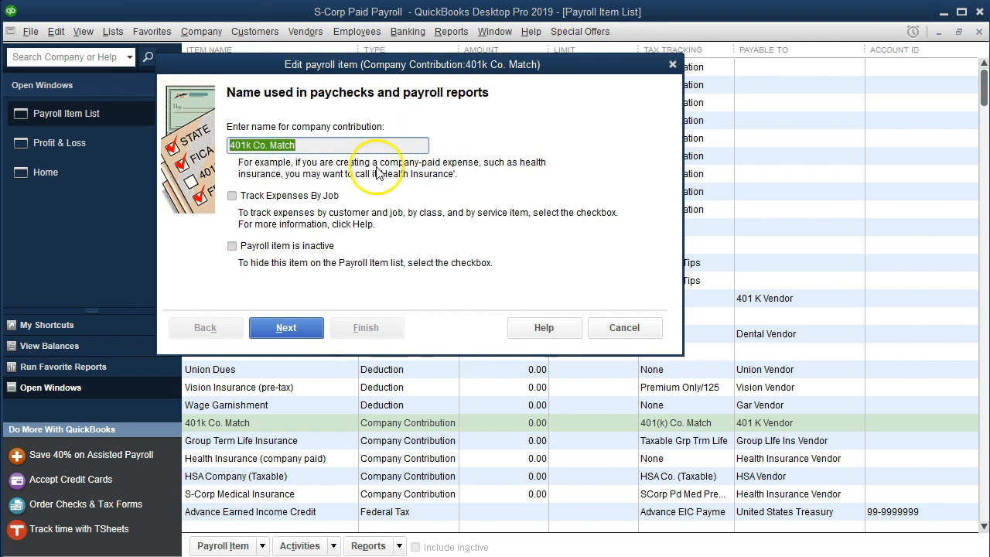
pyautogui.click(308, 329)
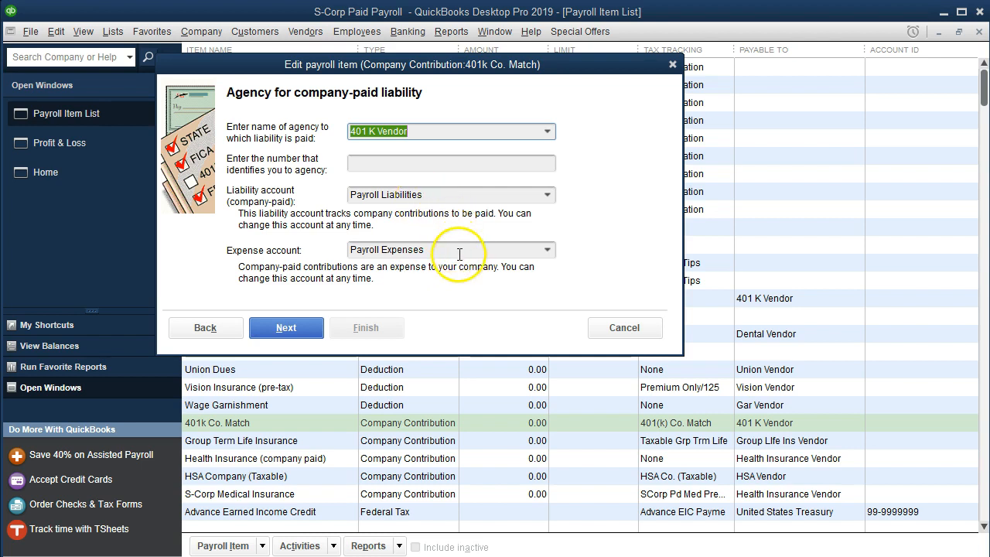
pyautogui.click(548, 250)
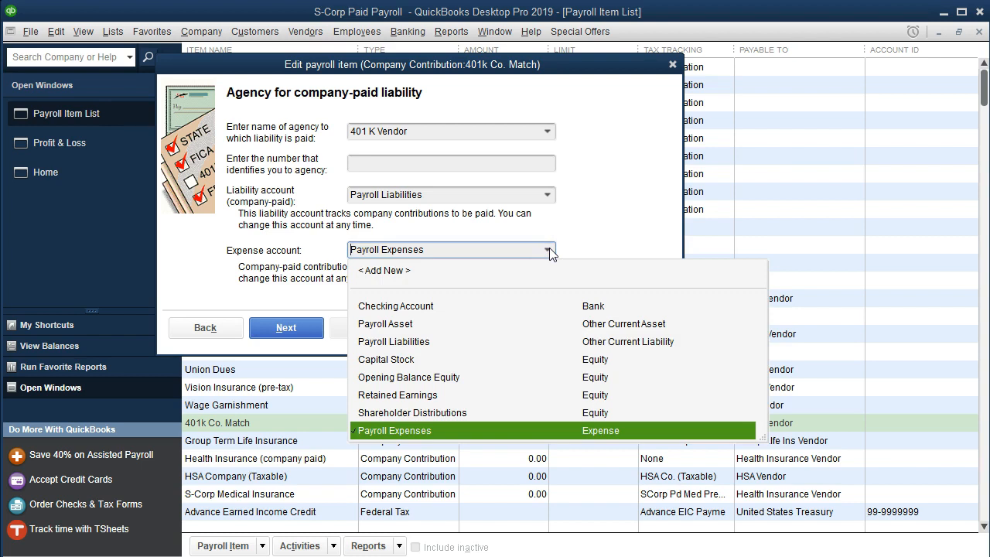
pyautogui.click(395, 271)
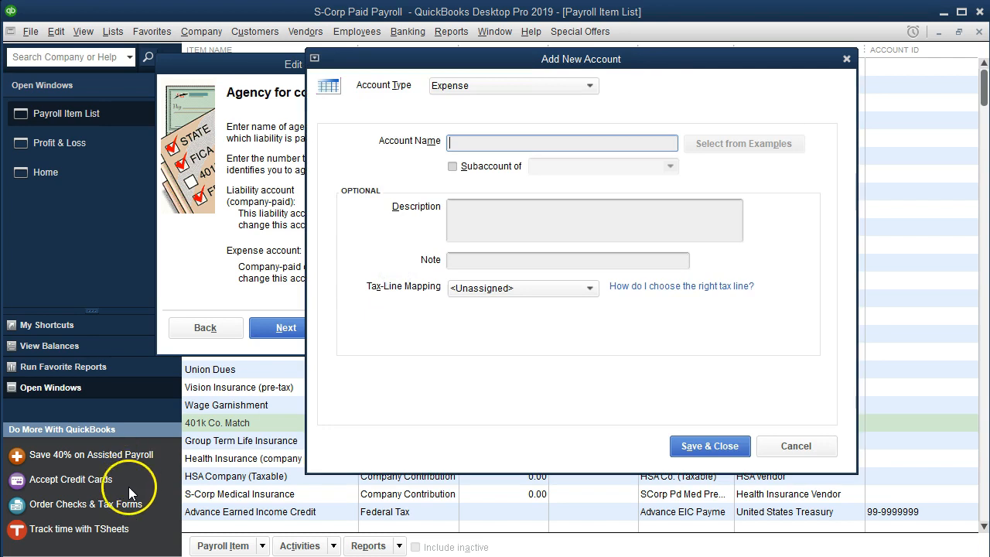
pyautogui.write('Employee Benefits')
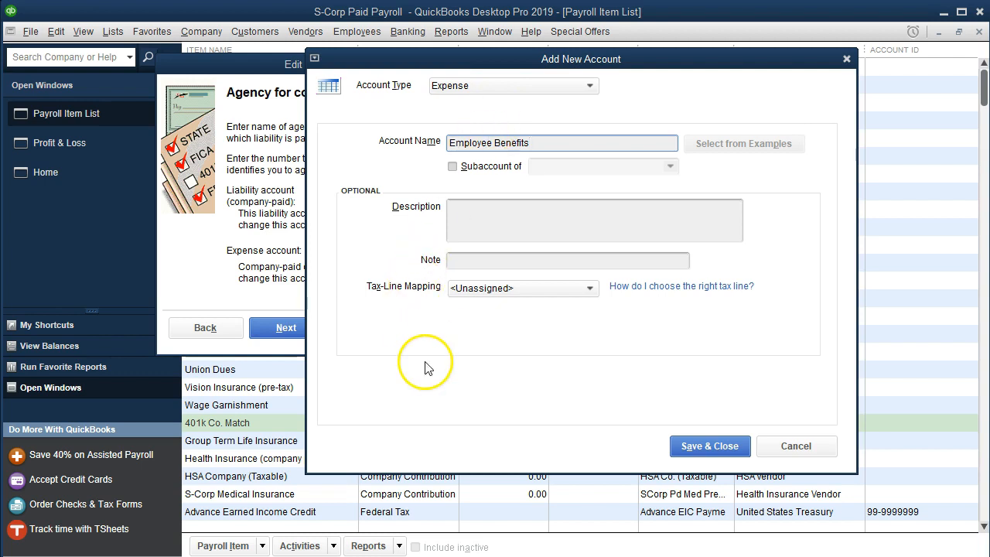
pyautogui.click(685, 452)
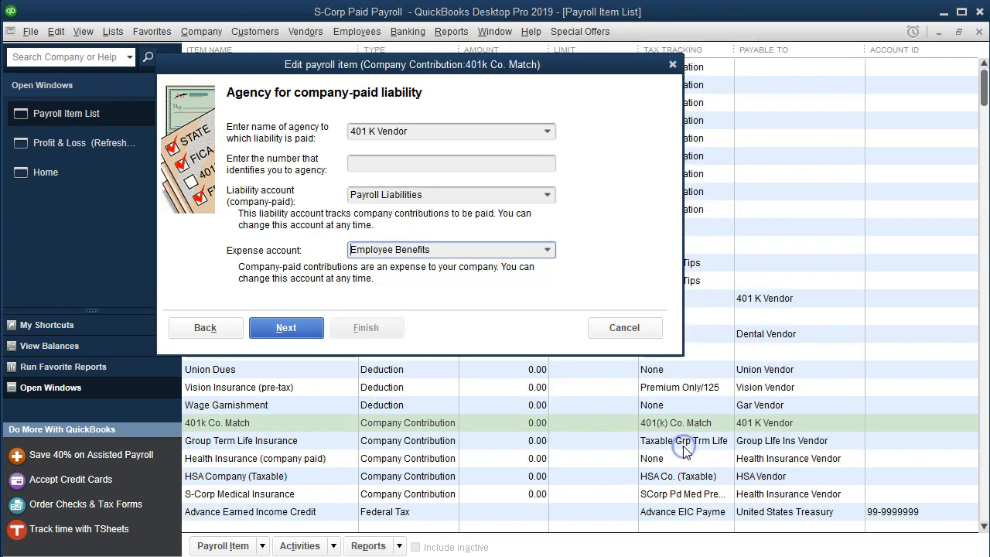
# - Finish editing the 401k Co. Match item with its remaining settings as they are, updating all existing transactions to use the new account
pyautogui.click(314, 329)
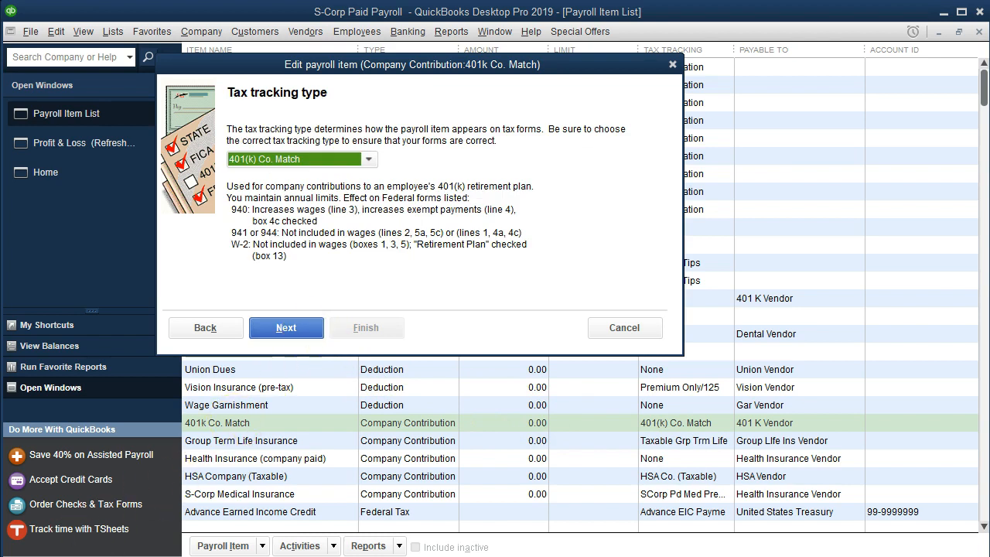
pyautogui.click(300, 333)
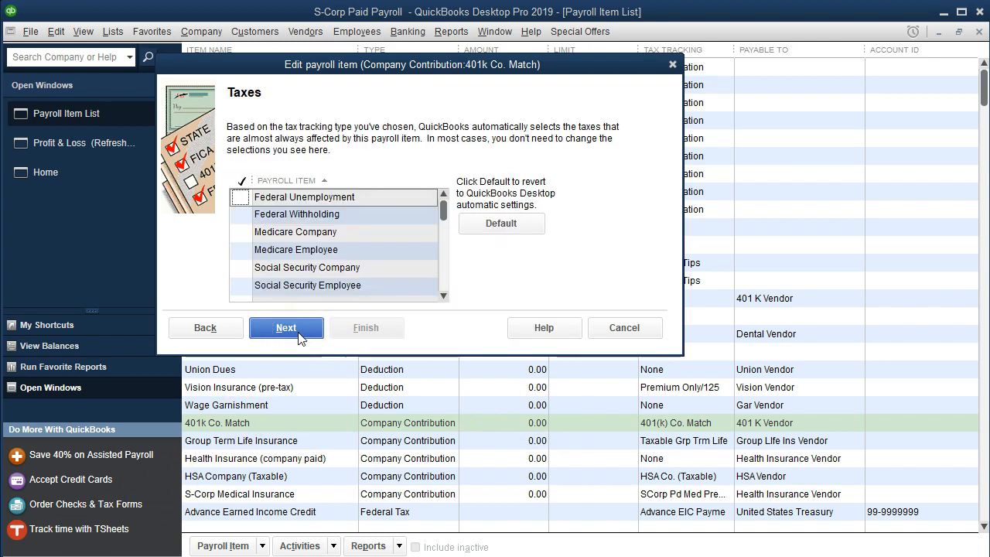
pyautogui.click(299, 333)
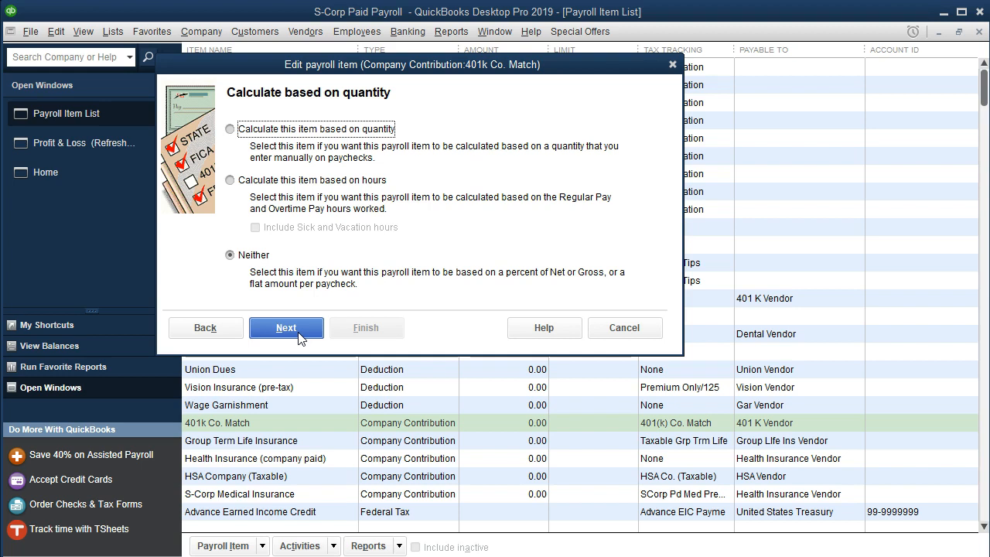
pyautogui.click(299, 334)
pyautogui.click(372, 339)
pyautogui.click(373, 340)
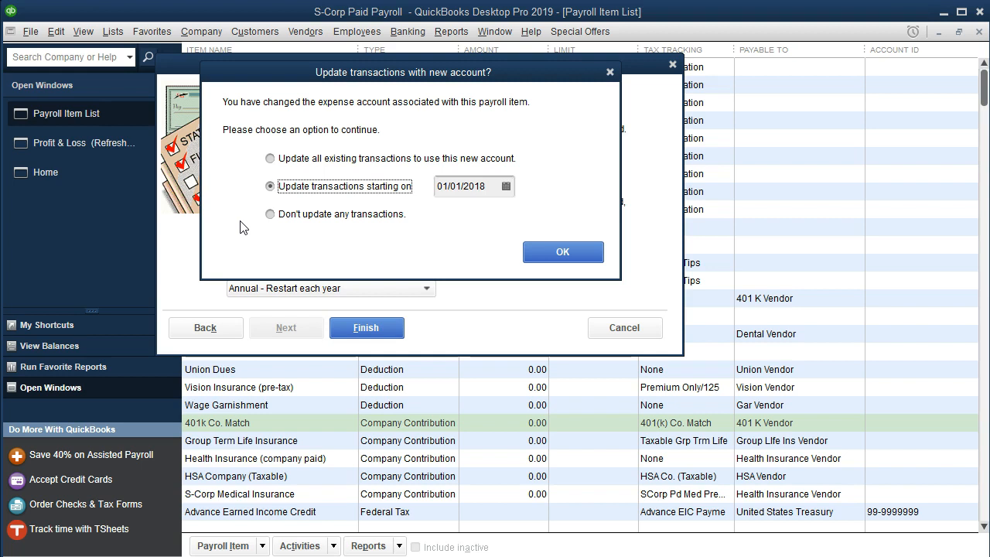
pyautogui.click(271, 159)
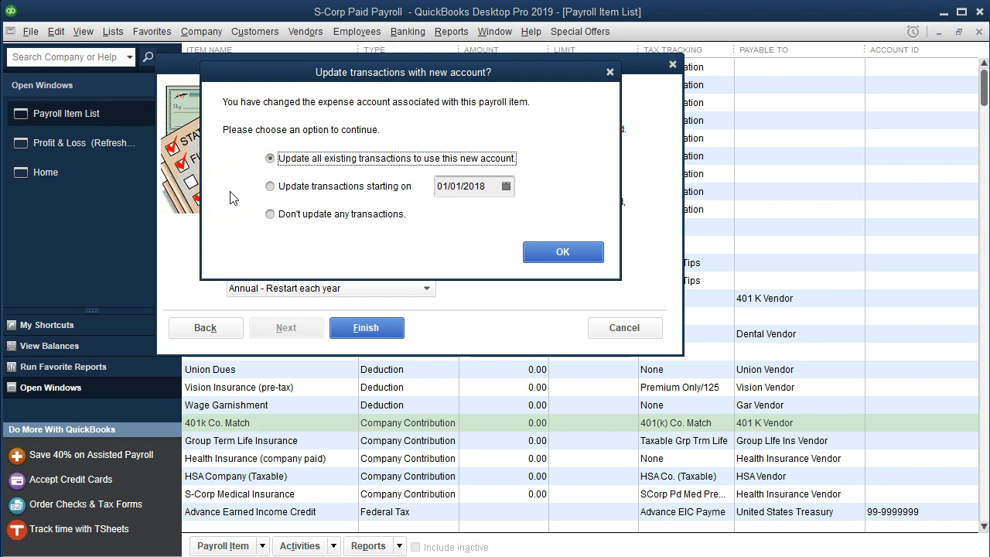
pyautogui.click(552, 249)
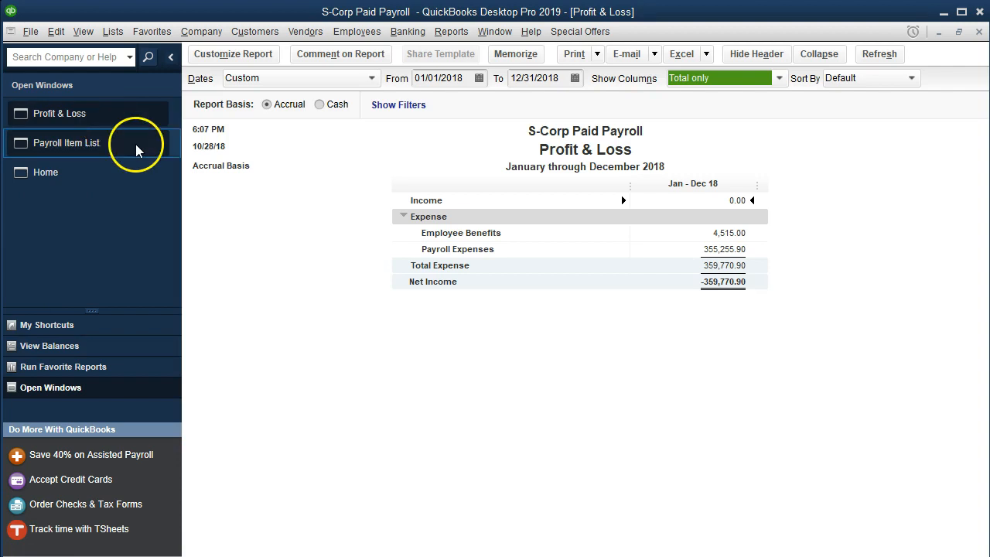
# - Drill down from the Employee Benefits amount in the Profit & Loss report to the 101.50 paycheck dated 12/01/2018
pyautogui.click(702, 251)
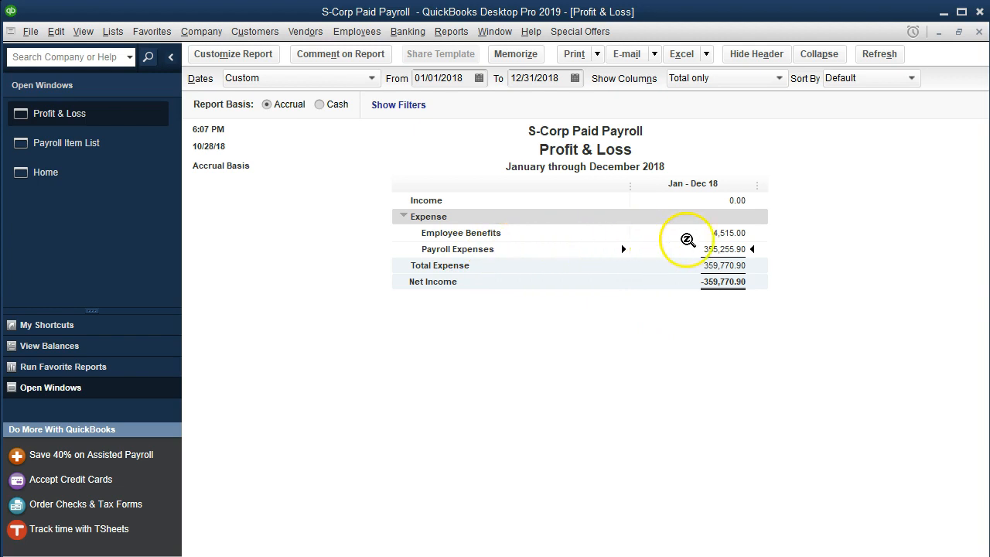
pyautogui.doubleClick(709, 232)
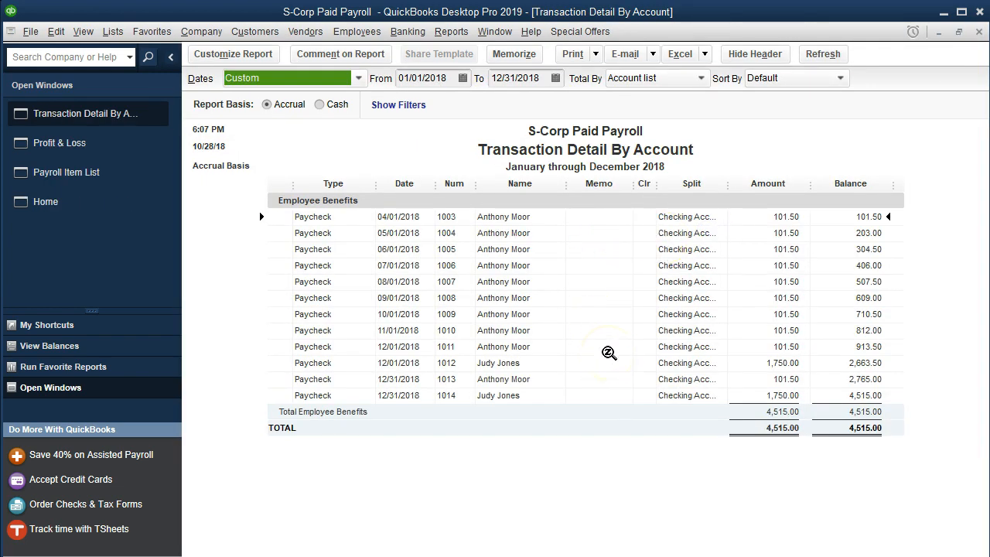
pyautogui.doubleClick(763, 346)
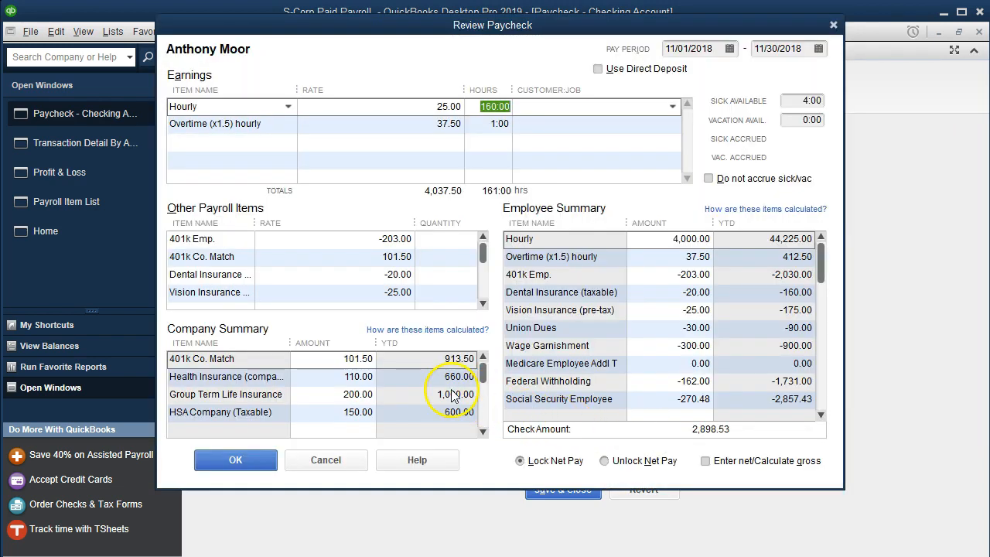
# - Examine the company-paid items in the paycheck's Company Summary, and close the paycheck and the transaction detail report
pyautogui.click(484, 431)
pyautogui.click(483, 432)
pyautogui.click(483, 431)
pyautogui.click(483, 432)
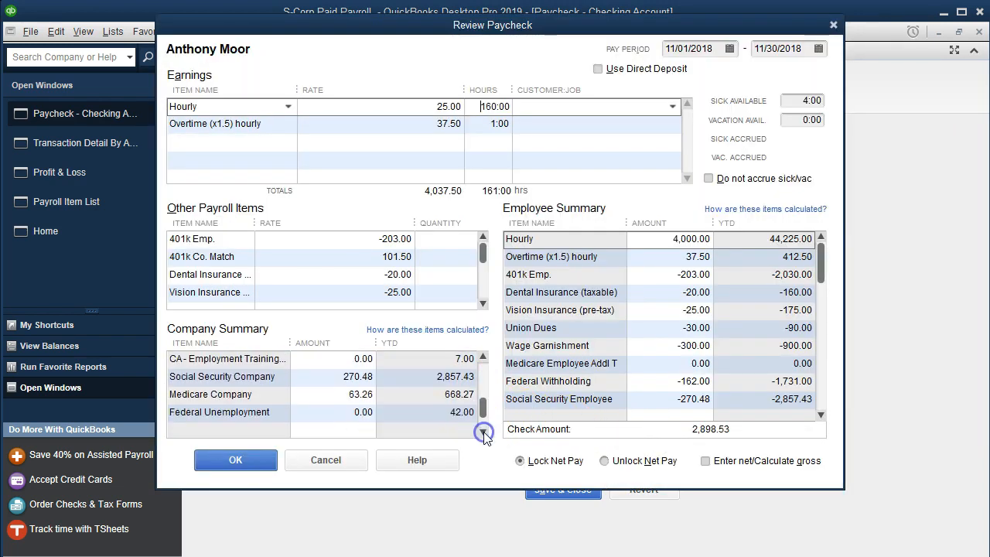
pyautogui.click(484, 432)
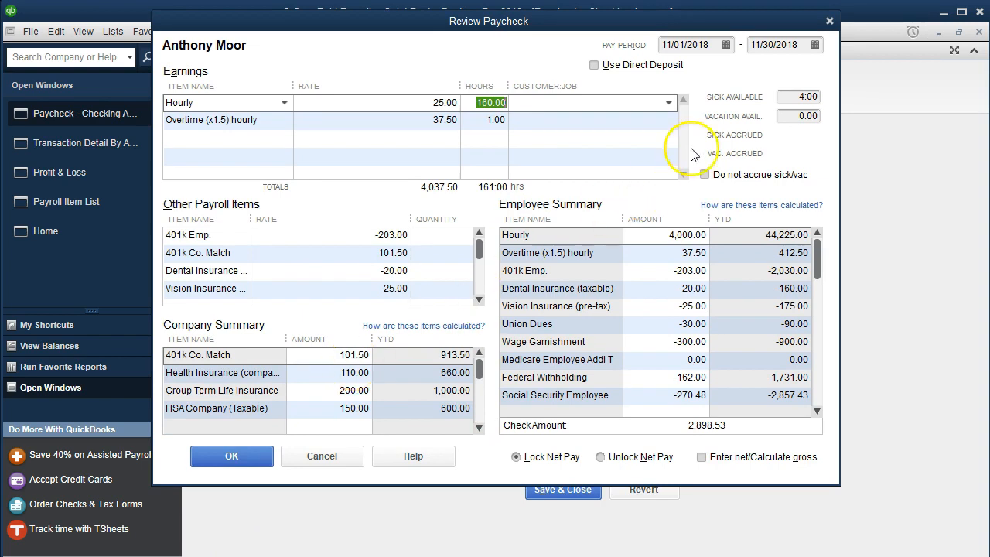
pyautogui.click(828, 23)
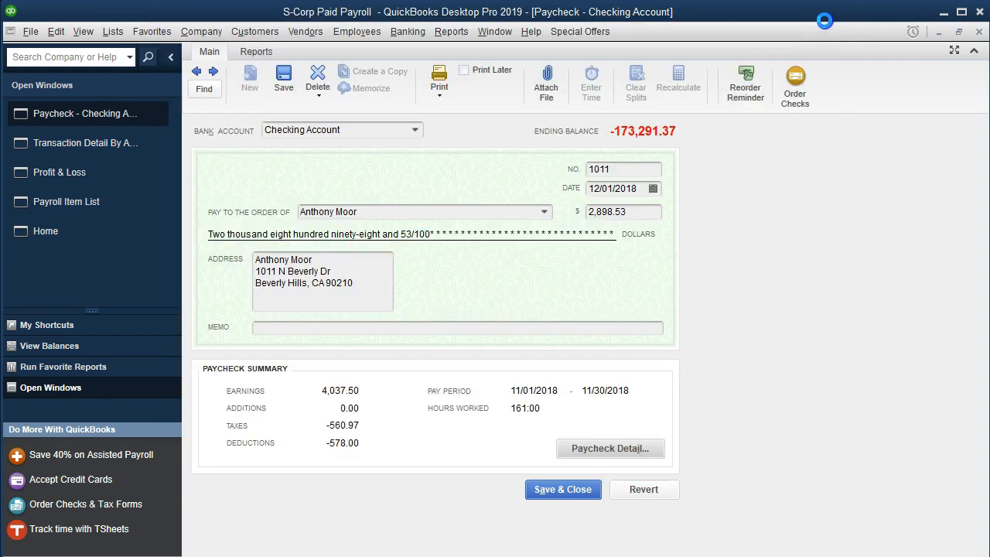
pyautogui.click(979, 32)
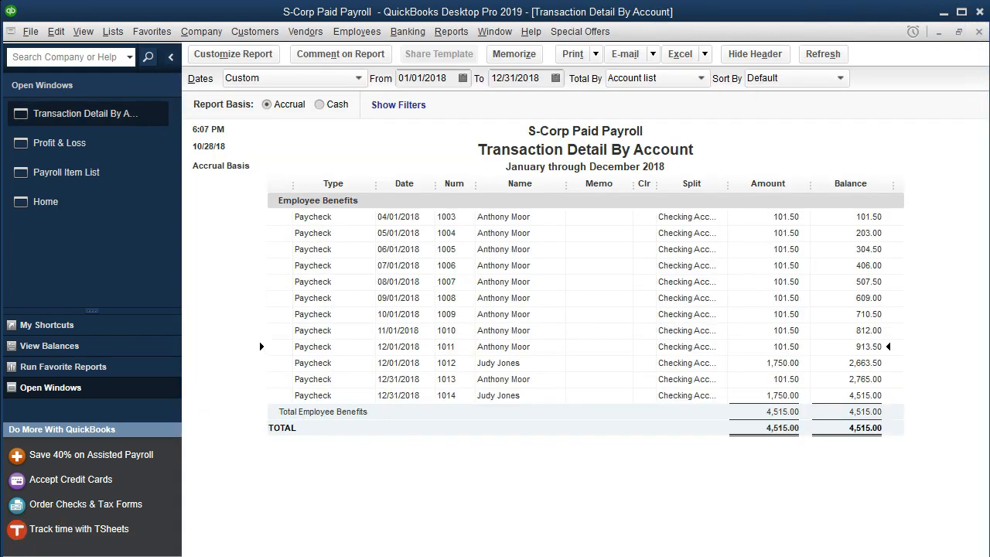
pyautogui.click(979, 32)
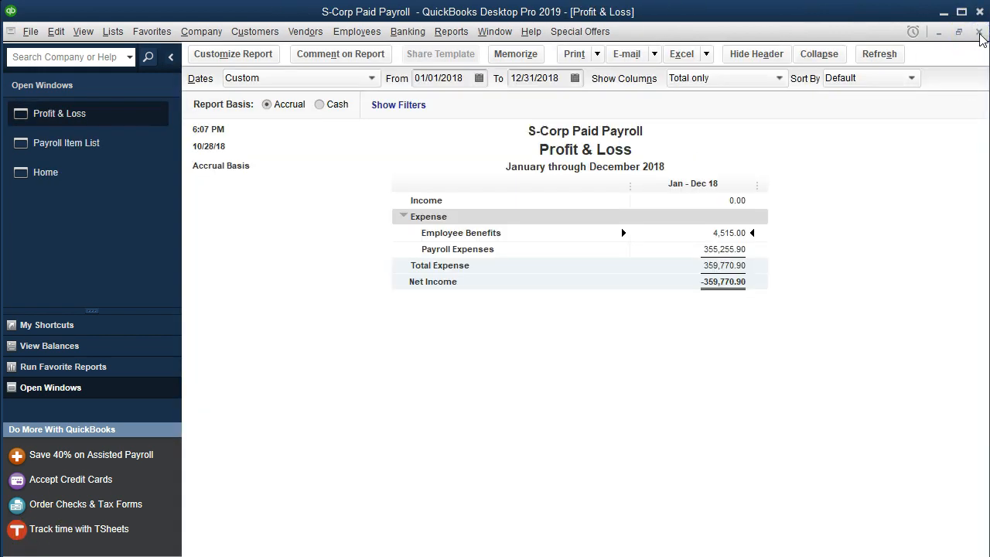
# - Edit the Group Term Life Insurance payroll item and assign its company contribution to the Employee Benefits expense account
pyautogui.click(86, 144)
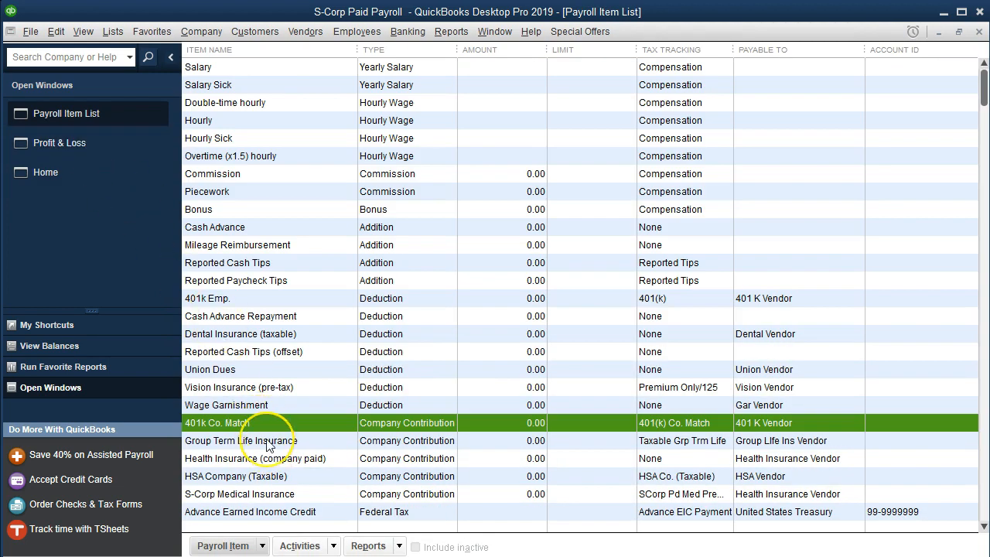
pyautogui.doubleClick(266, 441)
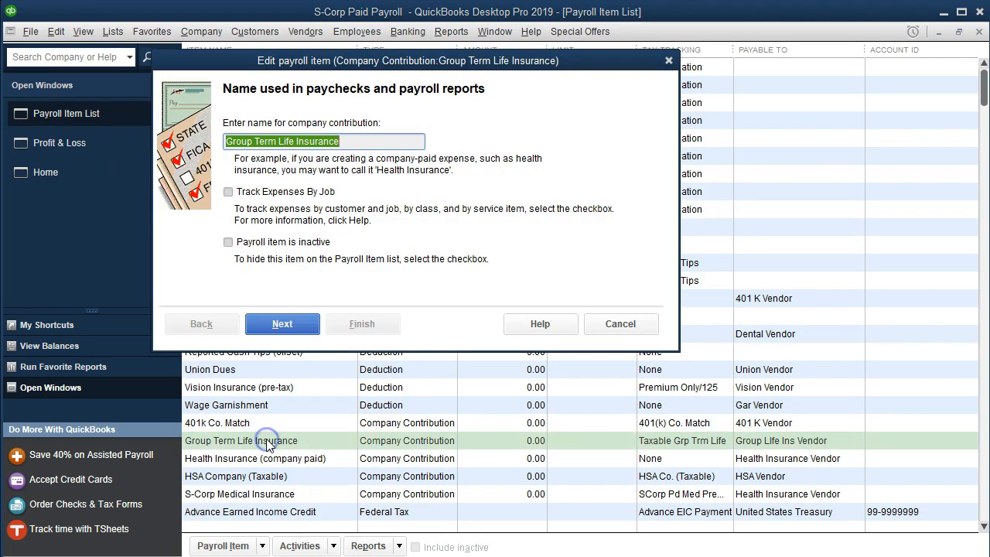
pyautogui.click(301, 330)
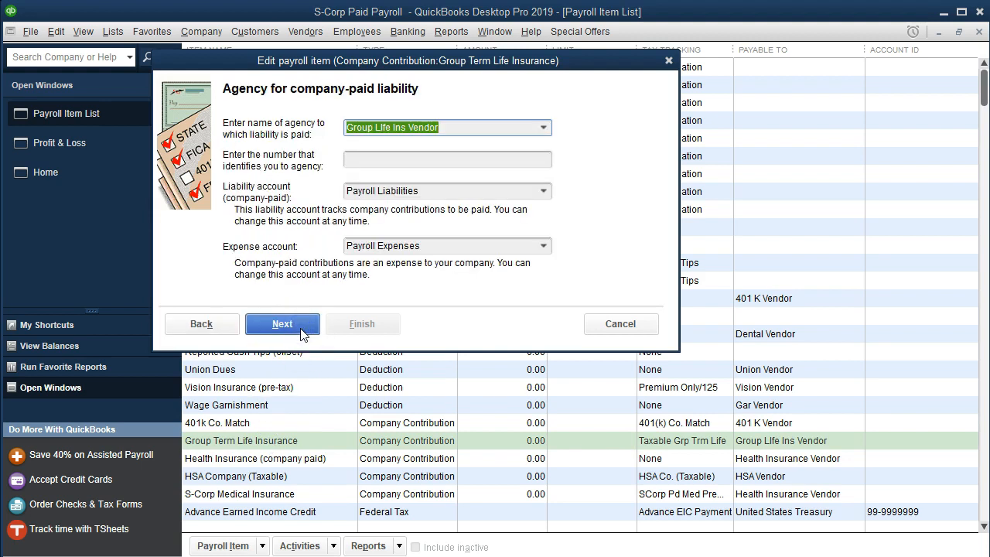
pyautogui.click(544, 246)
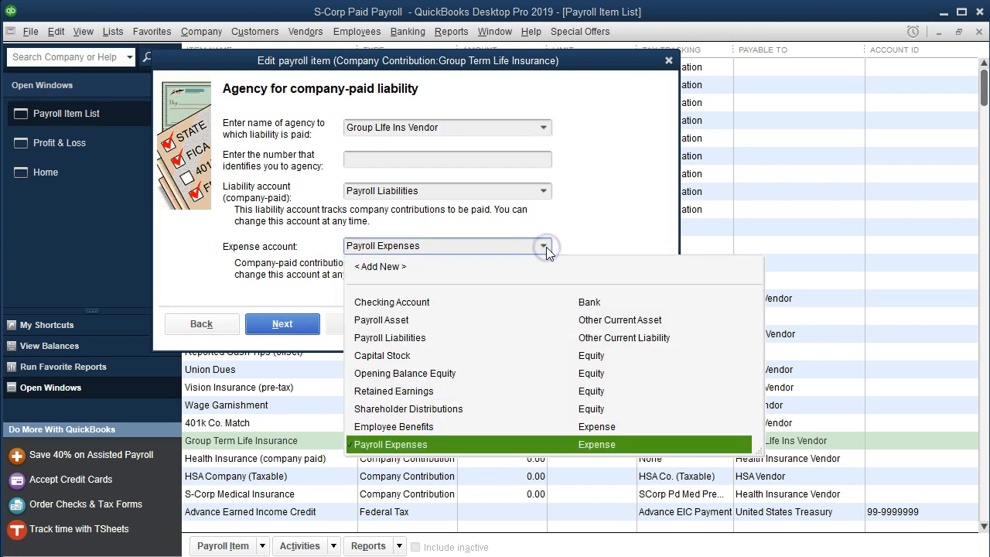
pyautogui.click(428, 427)
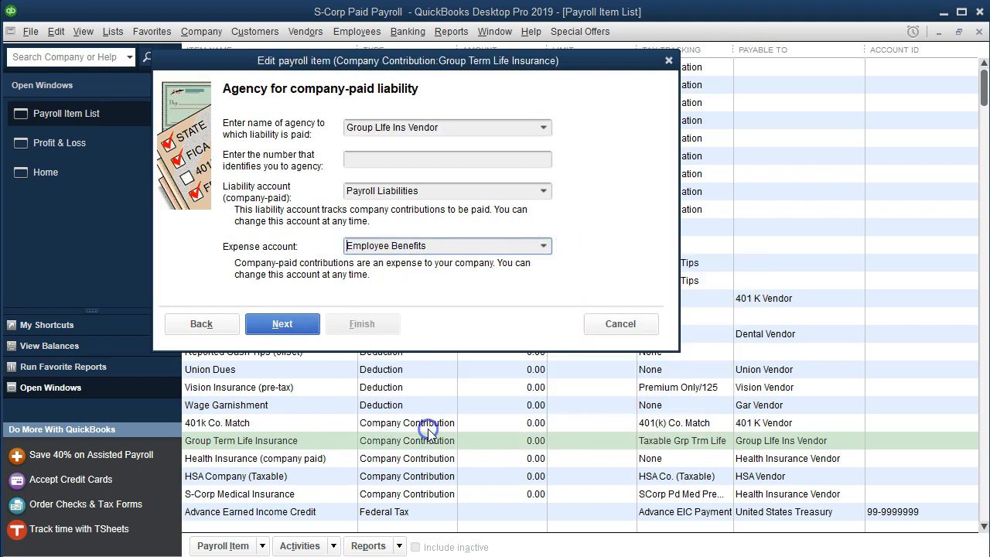
# - Finish the Group Term Life Insurance item with its other settings as they are, updating all existing transactions, and check the Profit & Loss report
pyautogui.click(306, 328)
pyautogui.click(282, 324)
pyautogui.click(282, 324)
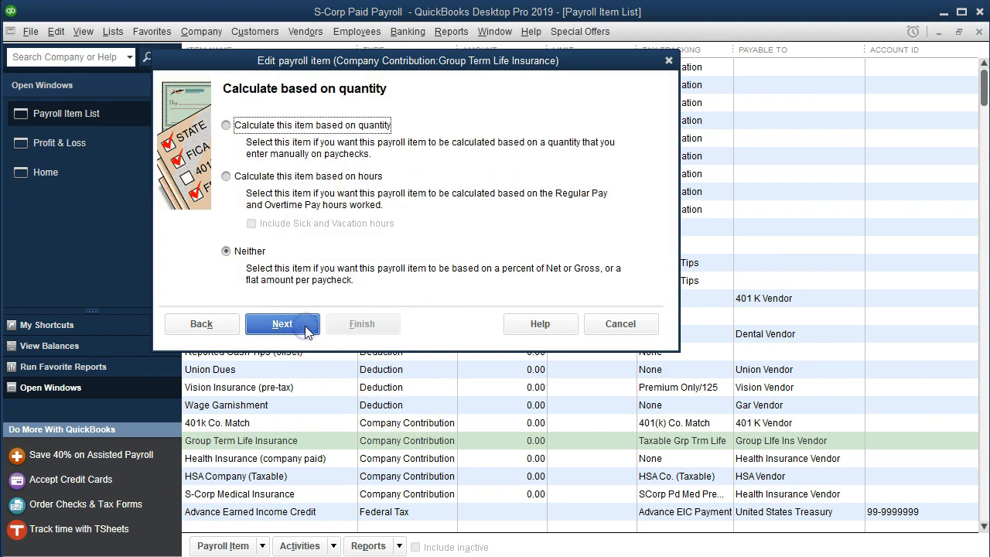
pyautogui.click(283, 324)
pyautogui.click(350, 328)
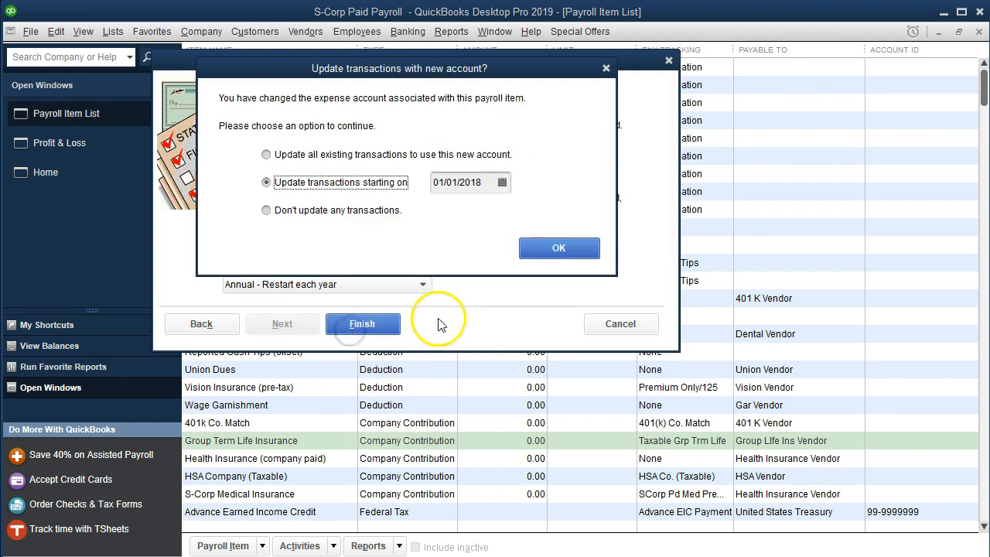
pyautogui.click(267, 156)
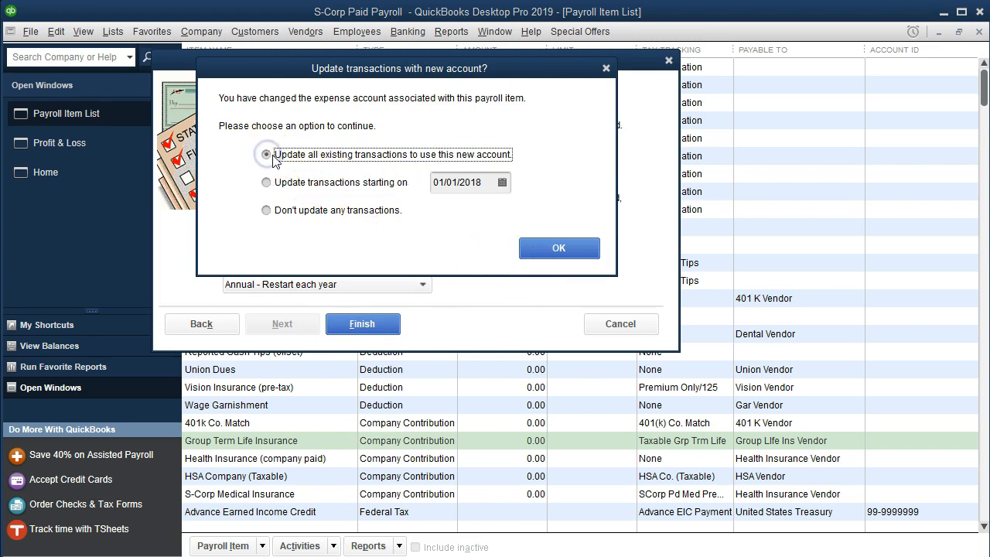
pyautogui.click(541, 253)
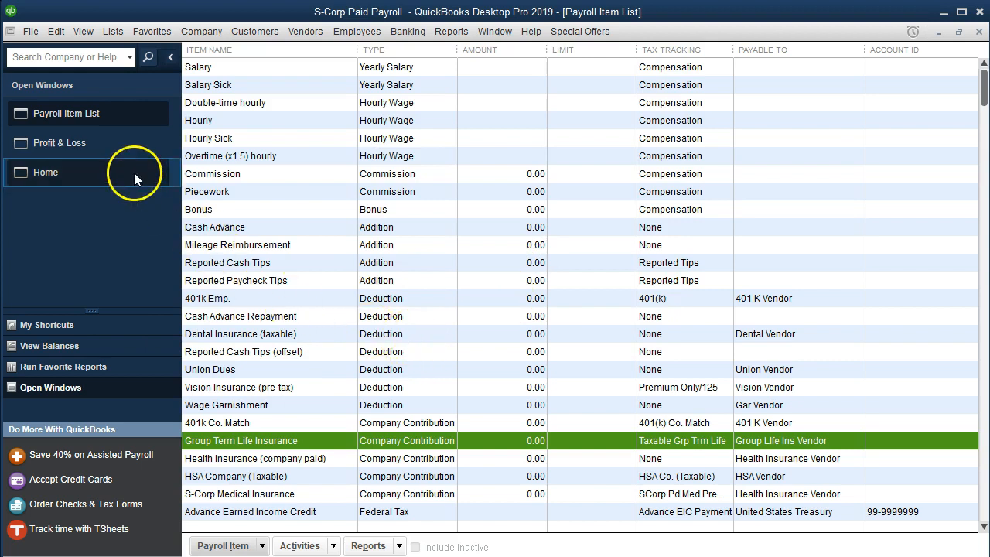
pyautogui.click(101, 144)
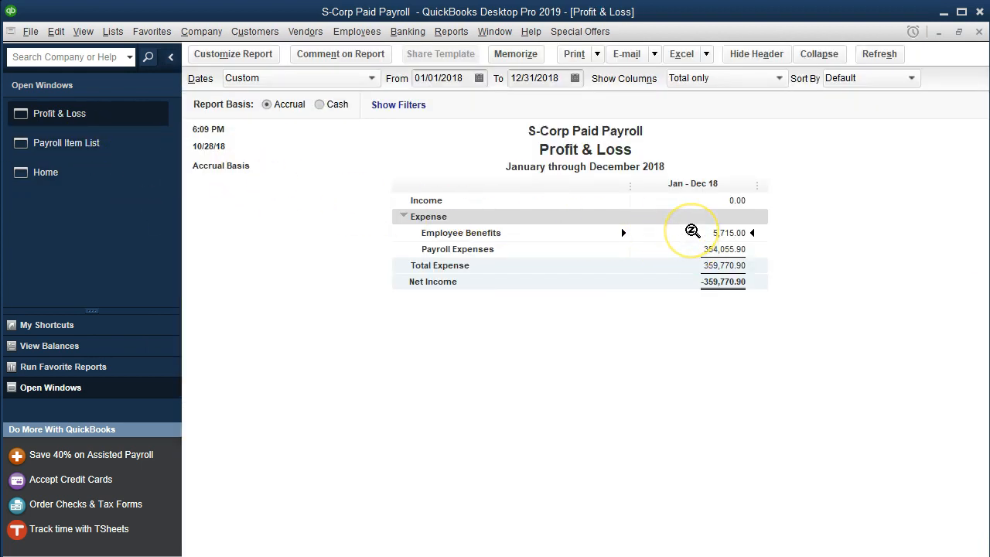
# - Return to the payroll items and change the Health Insurance (company paid) item's expense account to Employee Benefits
pyautogui.click(112, 147)
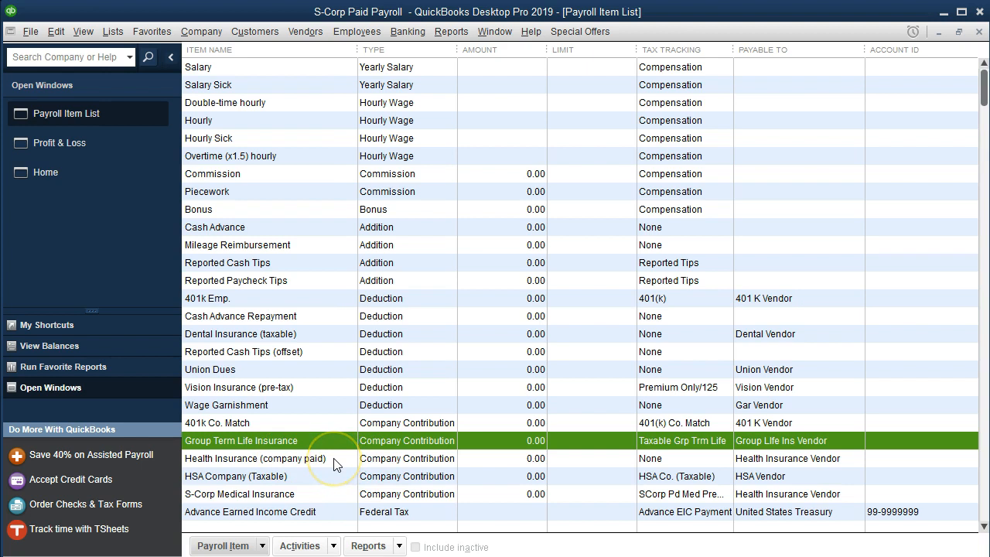
pyautogui.doubleClick(333, 460)
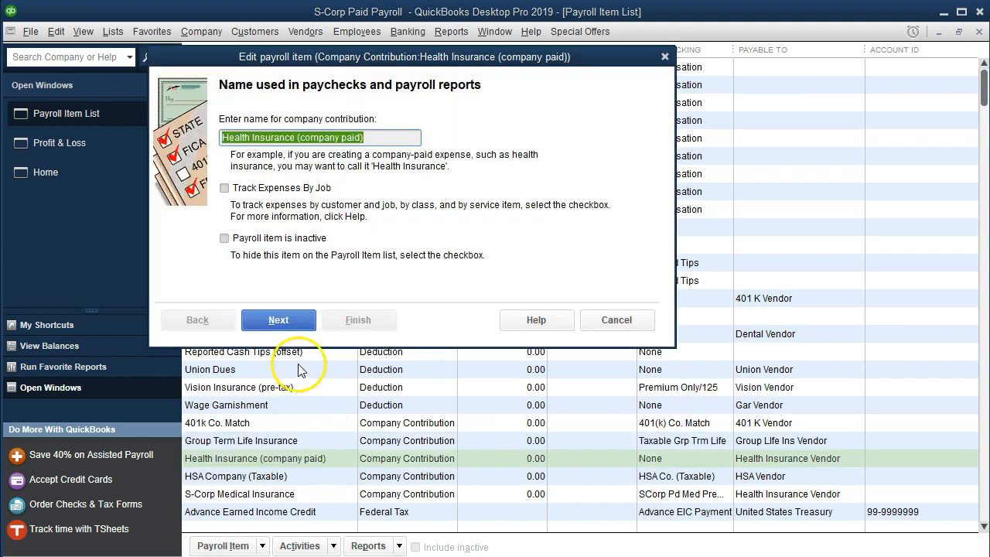
pyautogui.click(279, 321)
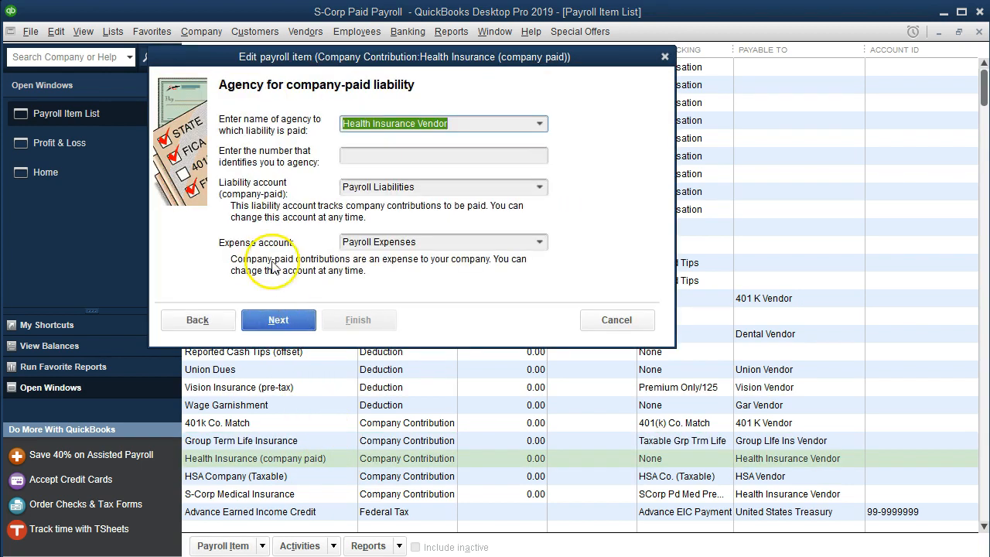
pyautogui.click(453, 242)
pyautogui.click(540, 242)
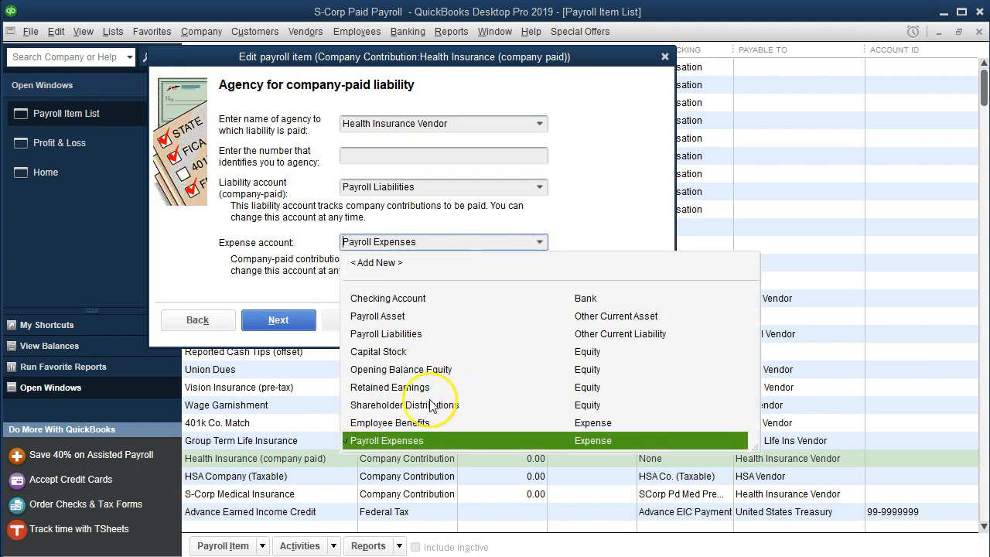
pyautogui.click(410, 423)
# - Finish editing the Health Insurance (company paid) item with its remaining settings as they are, updating all existing transactions to use the new account
pyautogui.click(292, 325)
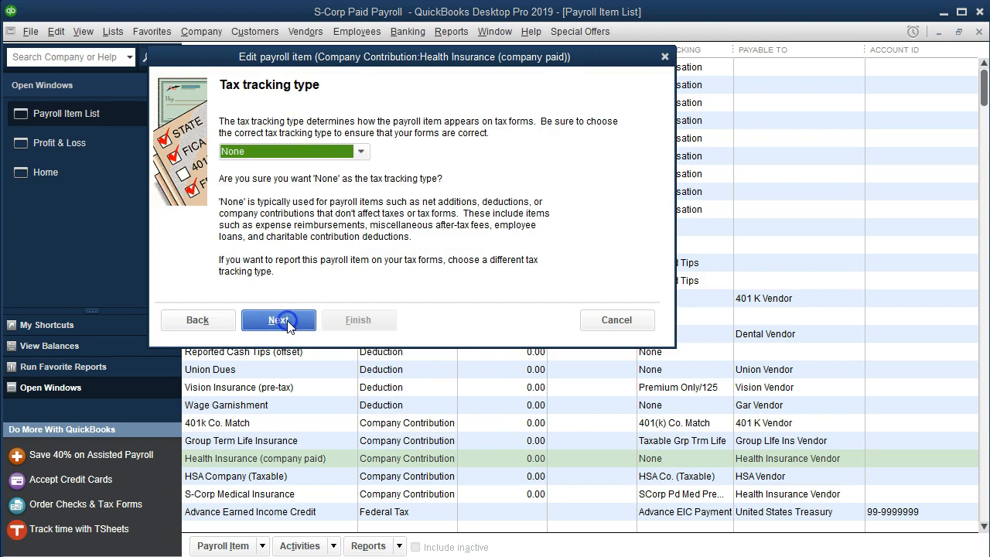
pyautogui.click(280, 322)
pyautogui.click(281, 322)
pyautogui.click(280, 322)
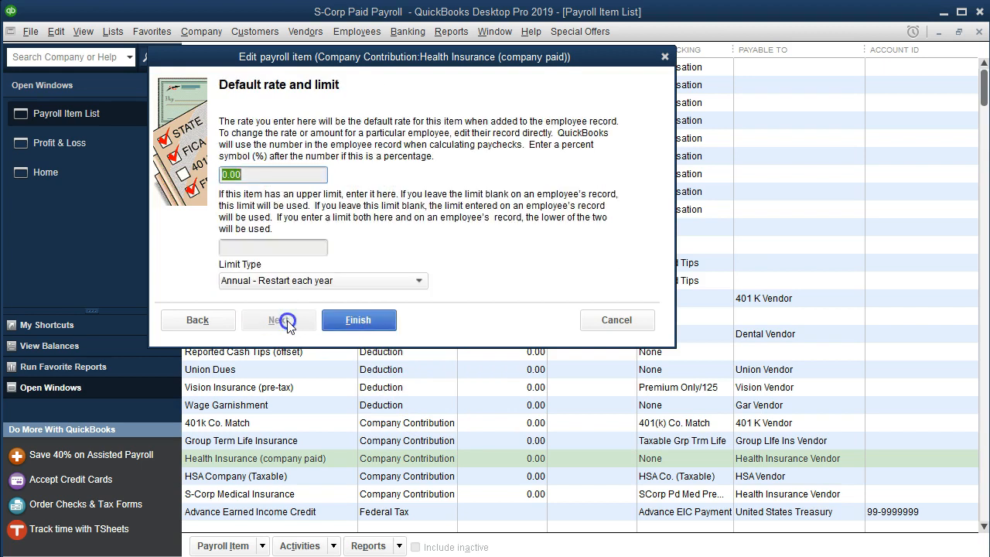
pyautogui.click(337, 329)
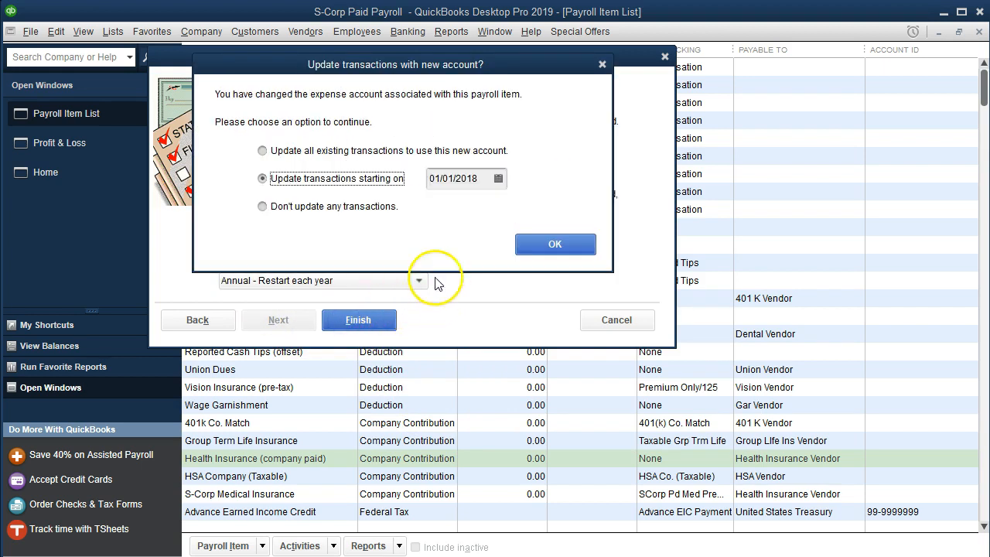
pyautogui.click(263, 150)
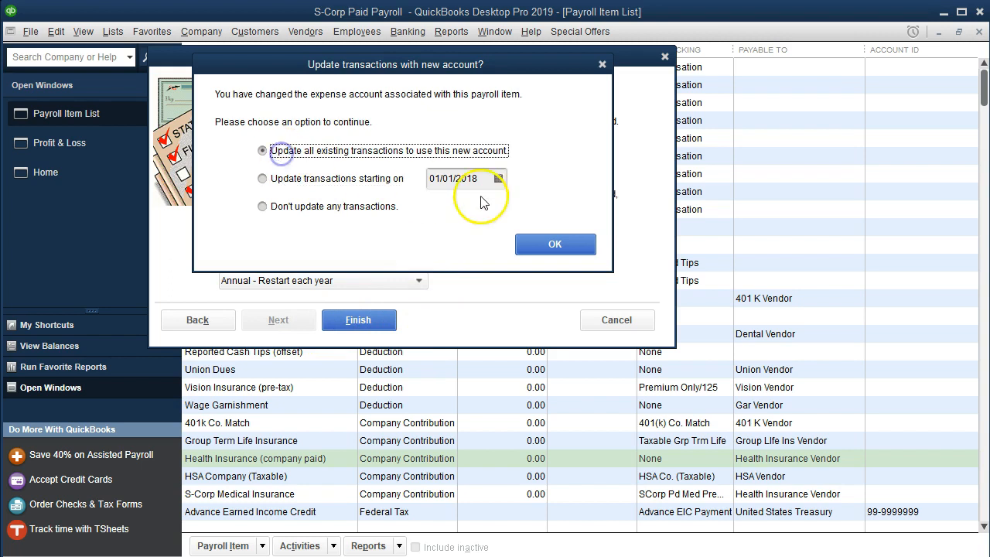
pyautogui.click(554, 246)
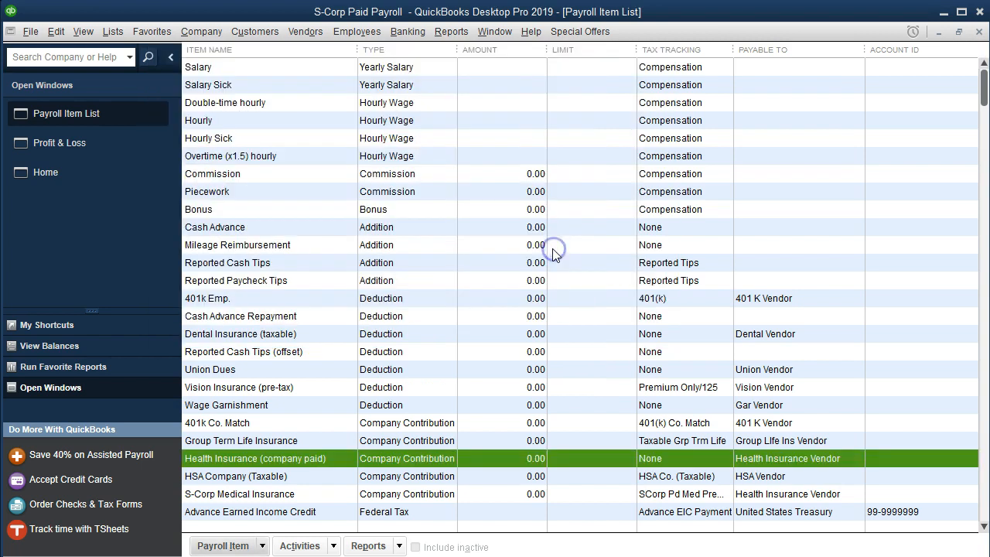
# - Edit the HSA Company (Taxable) payroll item and assign its company contribution to the Employee Benefits expense account
pyautogui.click(306, 476)
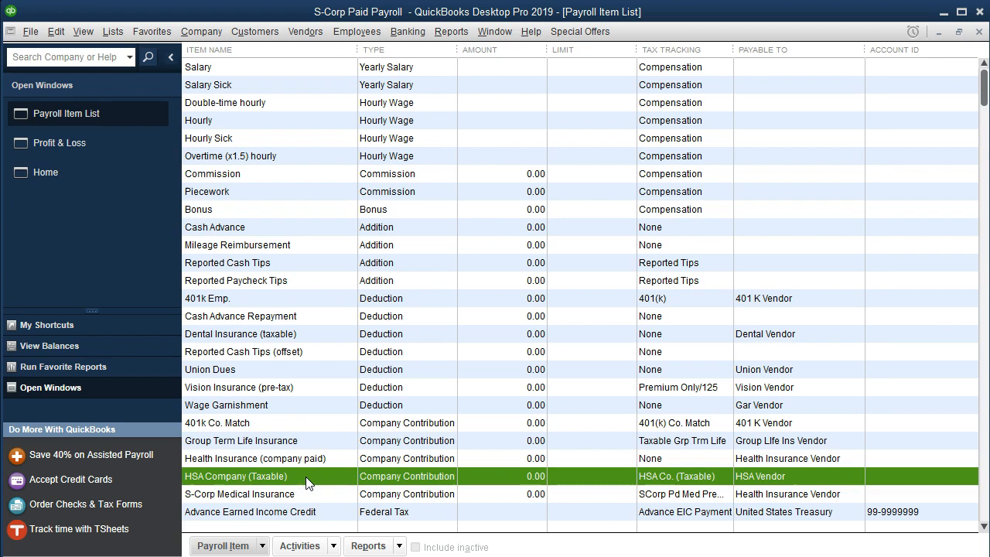
pyautogui.doubleClick(306, 478)
pyautogui.click(276, 315)
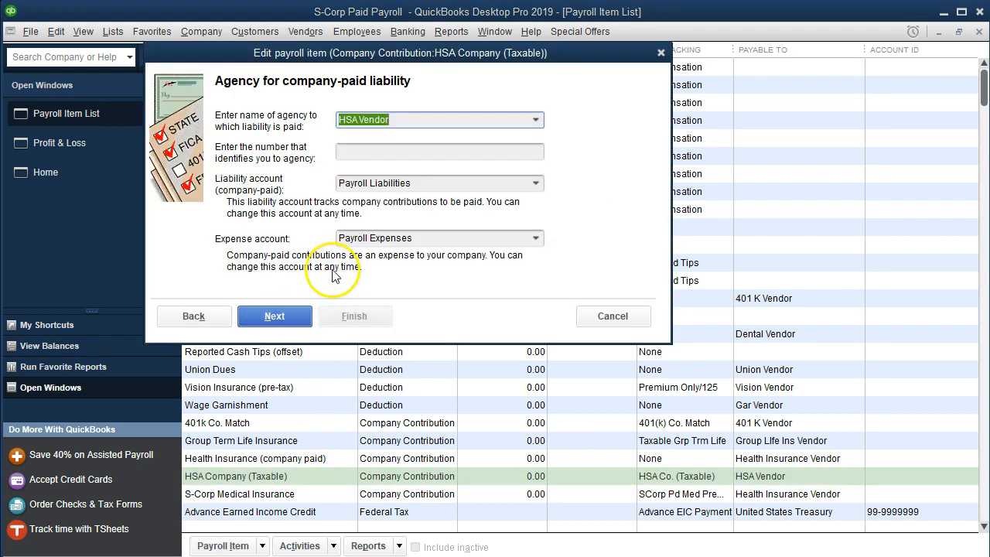
pyautogui.click(439, 240)
pyautogui.click(535, 239)
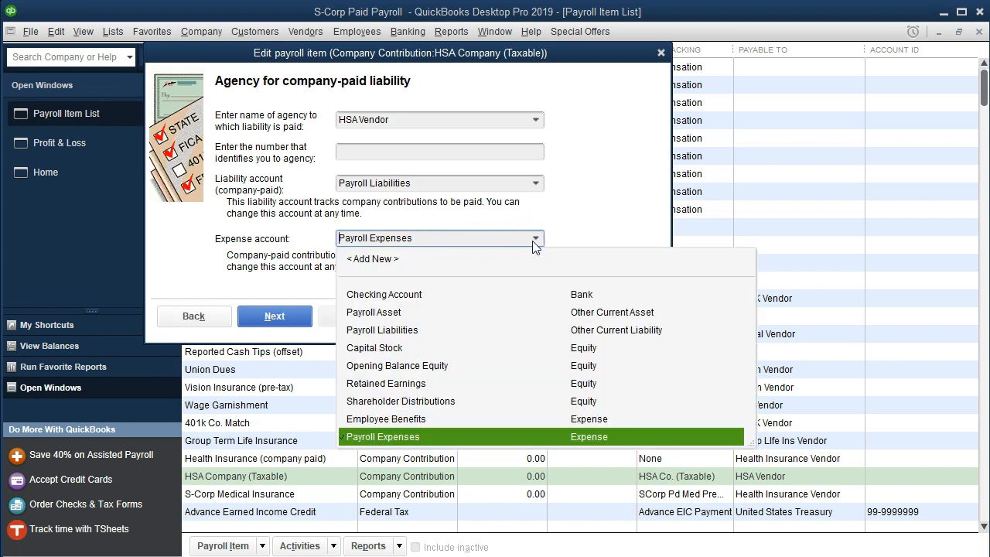
pyautogui.click(426, 419)
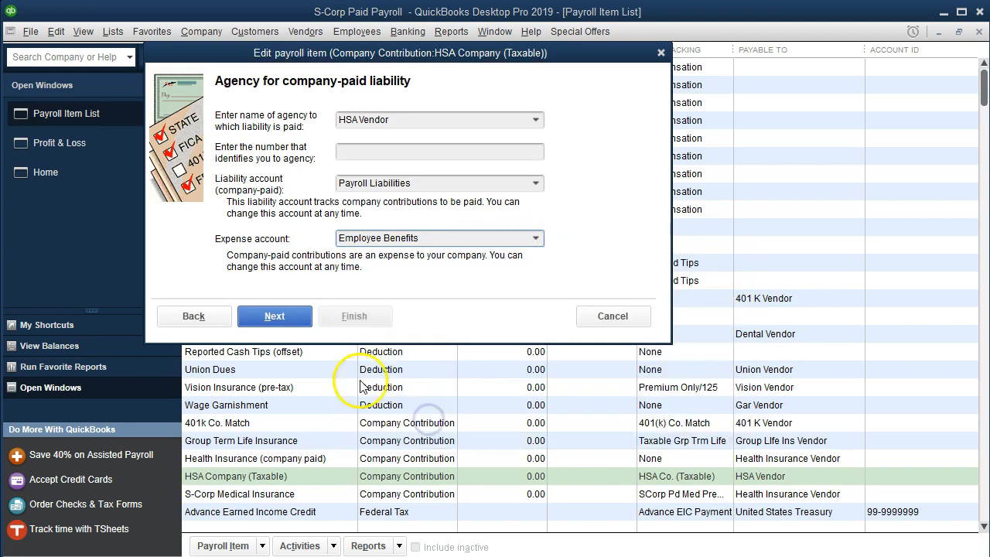
# - Finish editing the HSA Company (Taxable) item with its remaining settings as they are, updating all existing transactions to use the new account
pyautogui.click(296, 317)
pyautogui.click(297, 317)
pyautogui.click(296, 318)
pyautogui.click(297, 317)
pyautogui.click(343, 318)
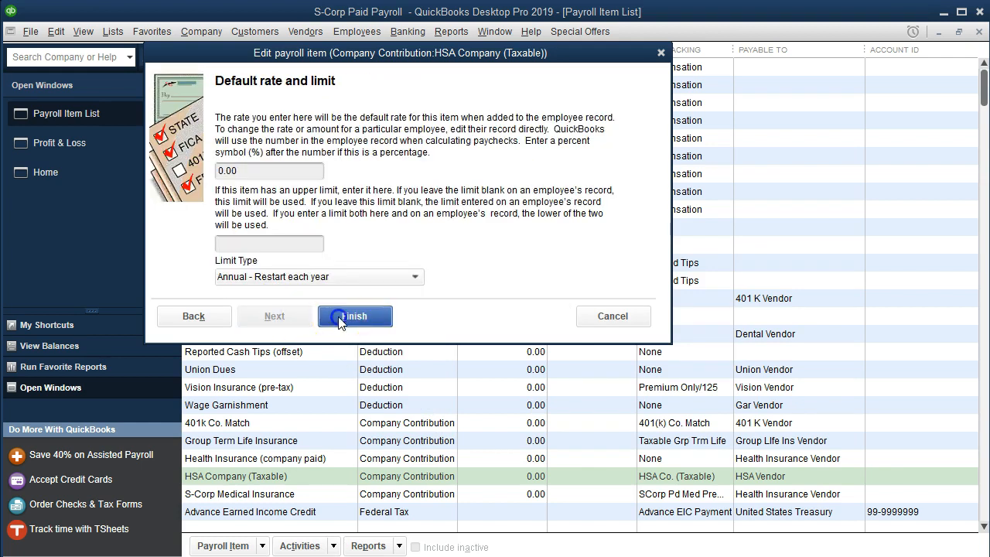
pyautogui.click(259, 147)
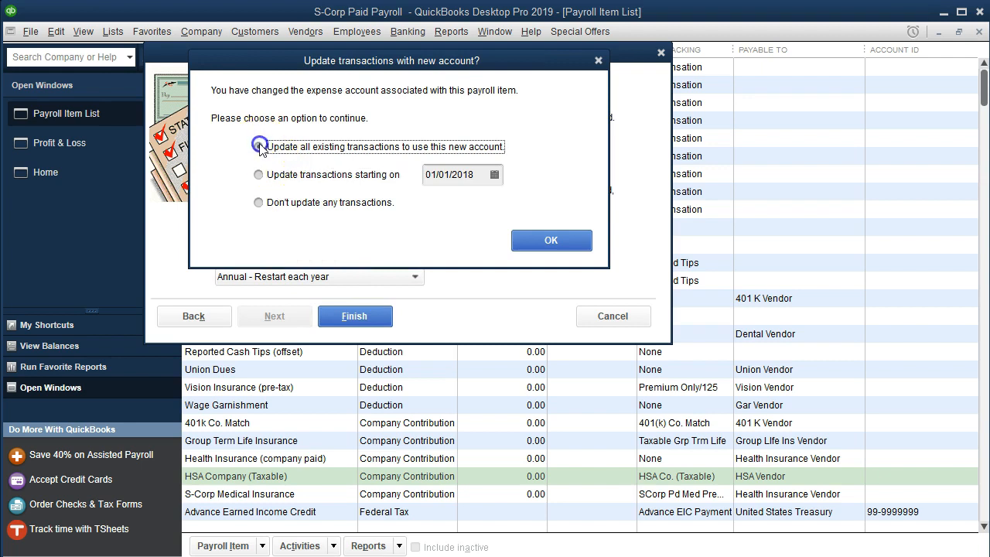
pyautogui.click(544, 238)
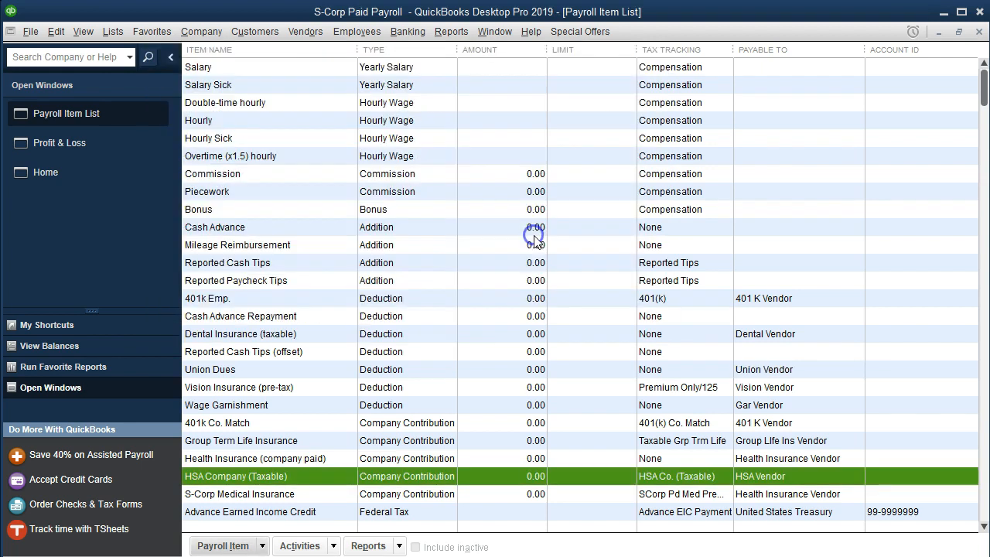
# - Edit the S-Corp Medical Insurance payroll item and assign its company contribution to the Employee Benefits expense account
pyautogui.doubleClick(327, 495)
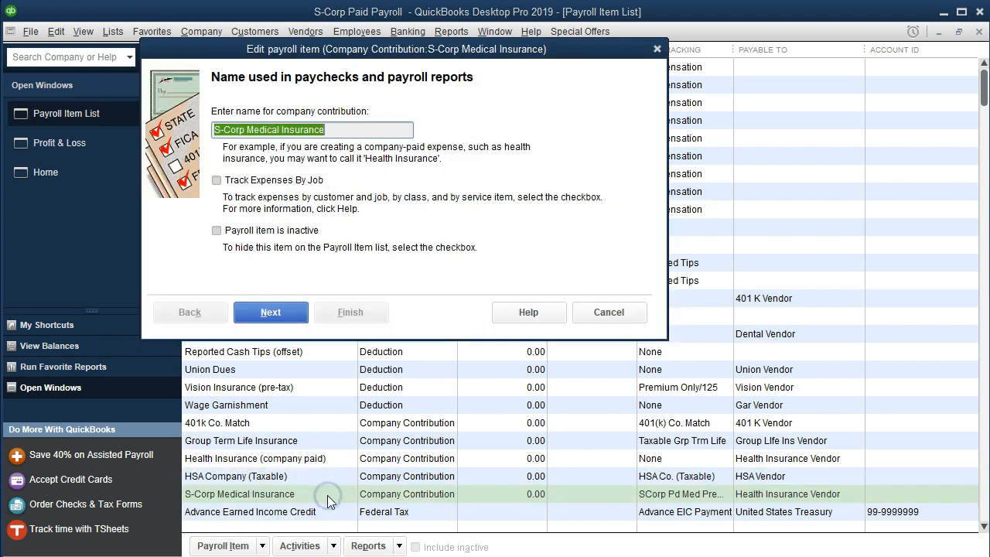
pyautogui.click(271, 313)
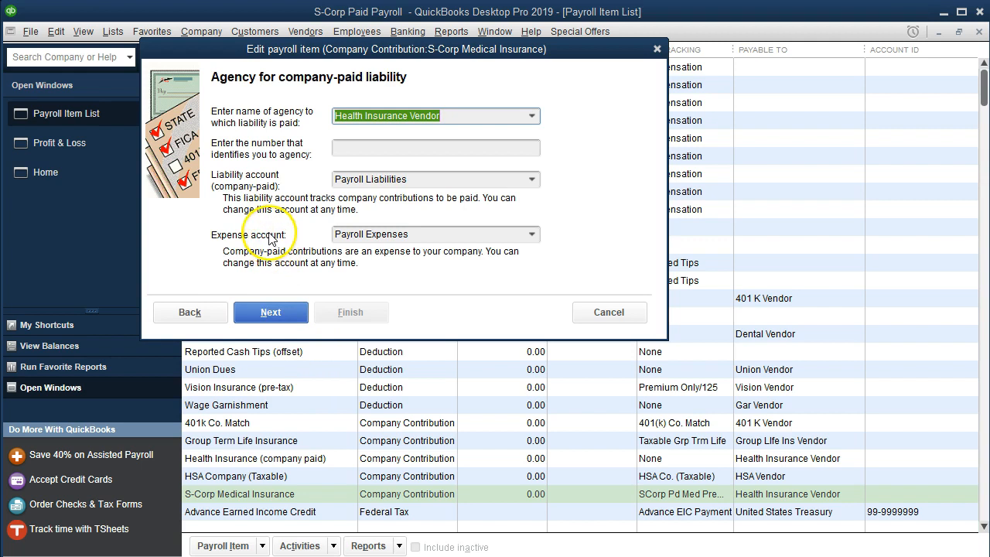
pyautogui.click(533, 235)
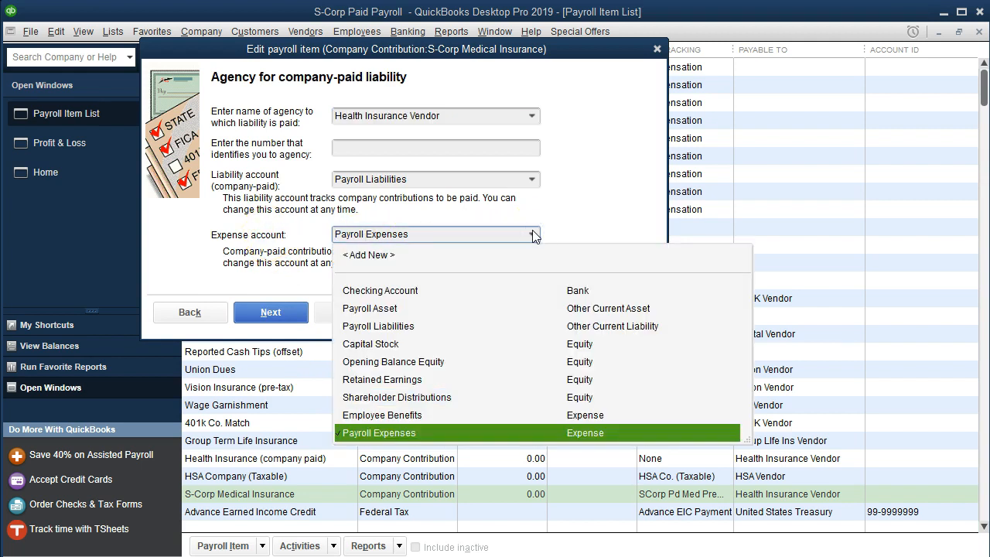
pyautogui.click(404, 415)
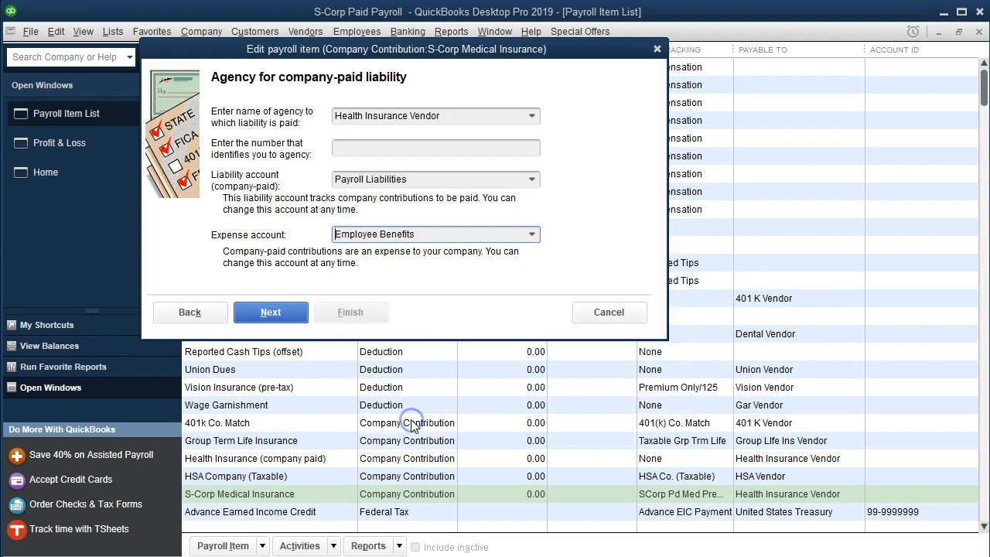
# - Finish editing the S-Corp Medical Insurance item with its remaining settings as they are, updating all existing transactions to use the new account
pyautogui.click(300, 314)
pyautogui.click(300, 315)
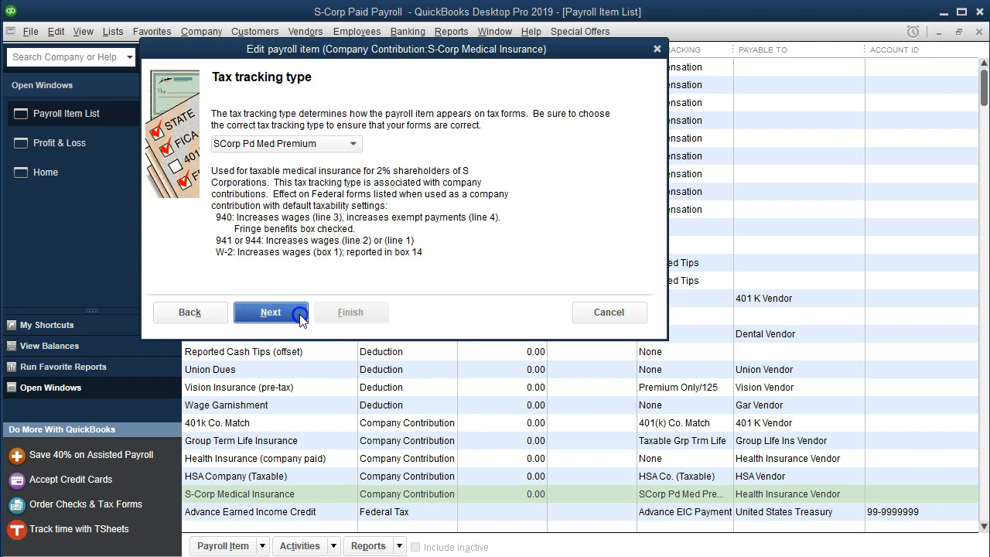
pyautogui.click(300, 314)
pyautogui.click(299, 313)
pyautogui.click(344, 310)
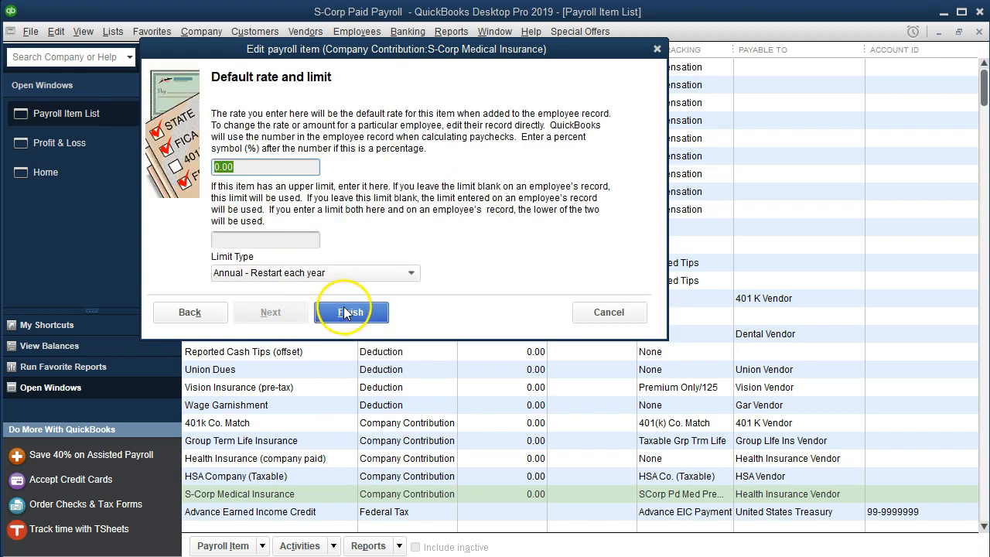
pyautogui.click(256, 142)
pyautogui.click(520, 238)
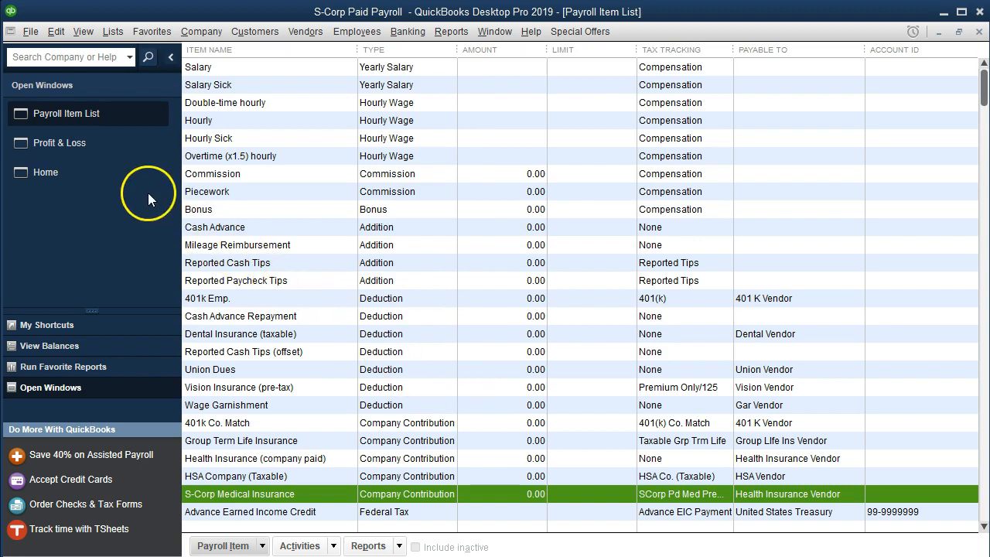
# - Check the expense lines in the Profit & Loss report, and drill down into the Employee Benefits amount to examine its paycheck transactions
pyautogui.click(87, 147)
pyautogui.click(87, 148)
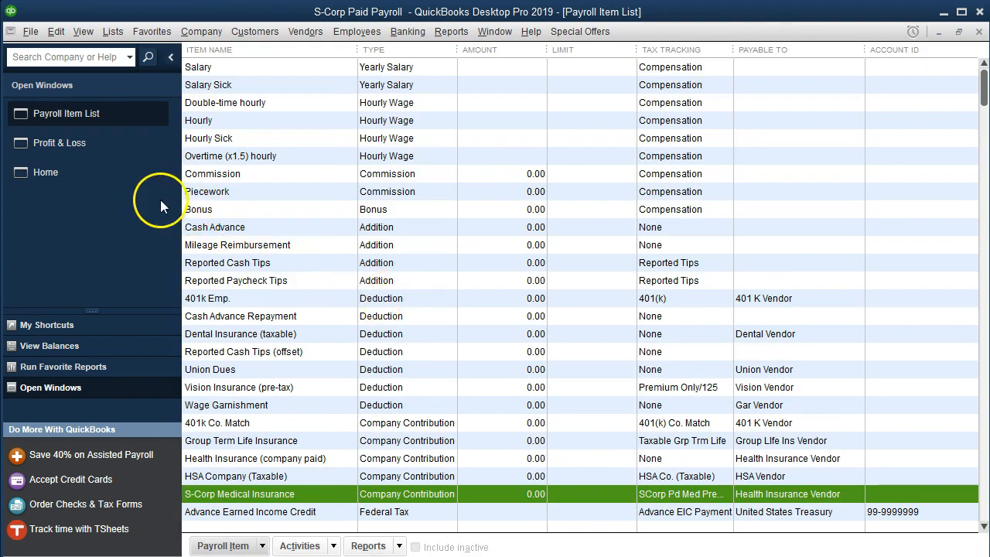
pyautogui.click(87, 145)
pyautogui.click(696, 249)
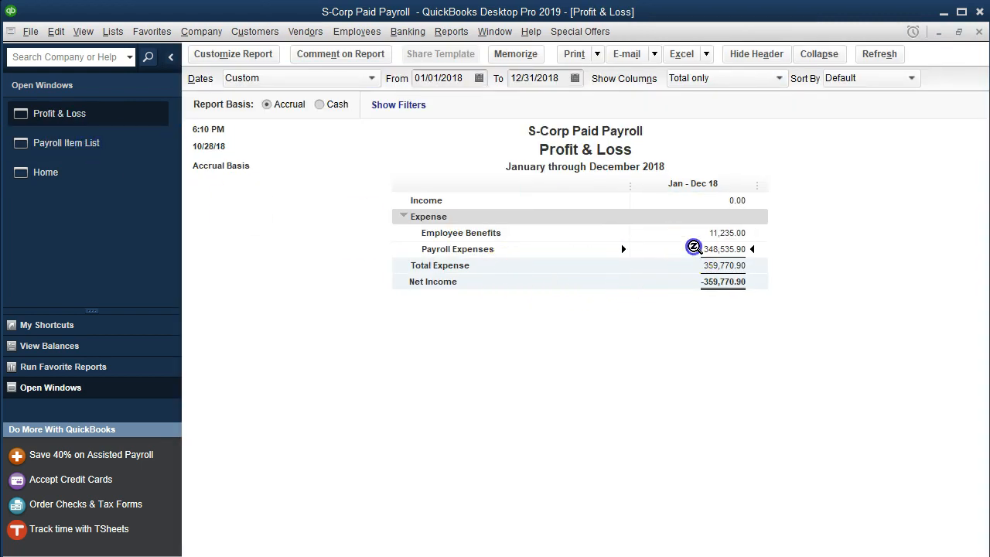
pyautogui.click(702, 232)
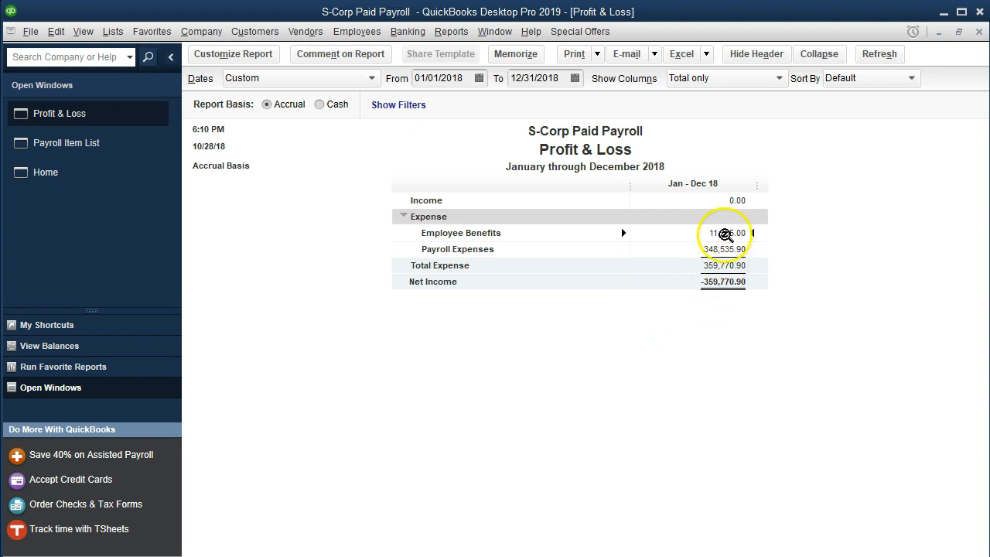
pyautogui.doubleClick(698, 234)
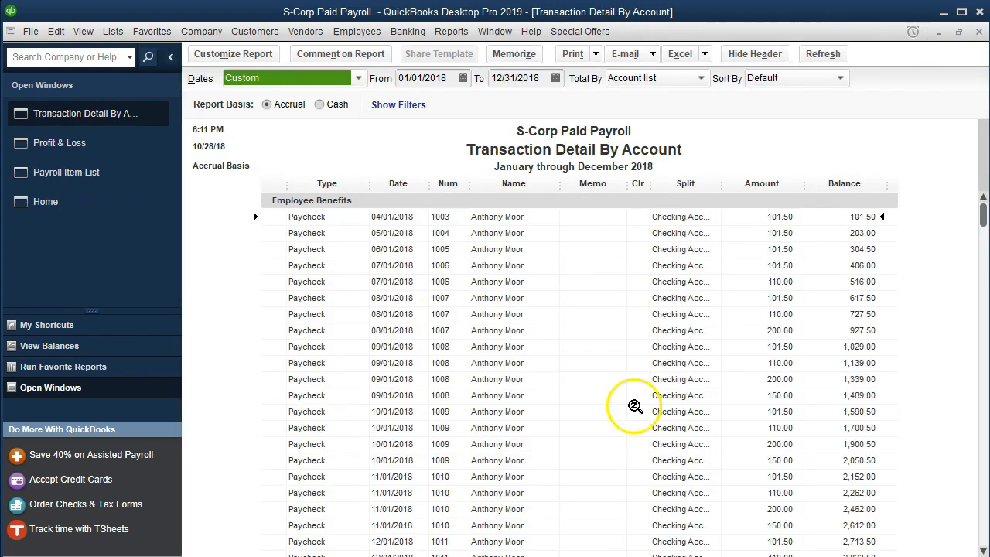
pyautogui.scroll(-10, 602, 511)
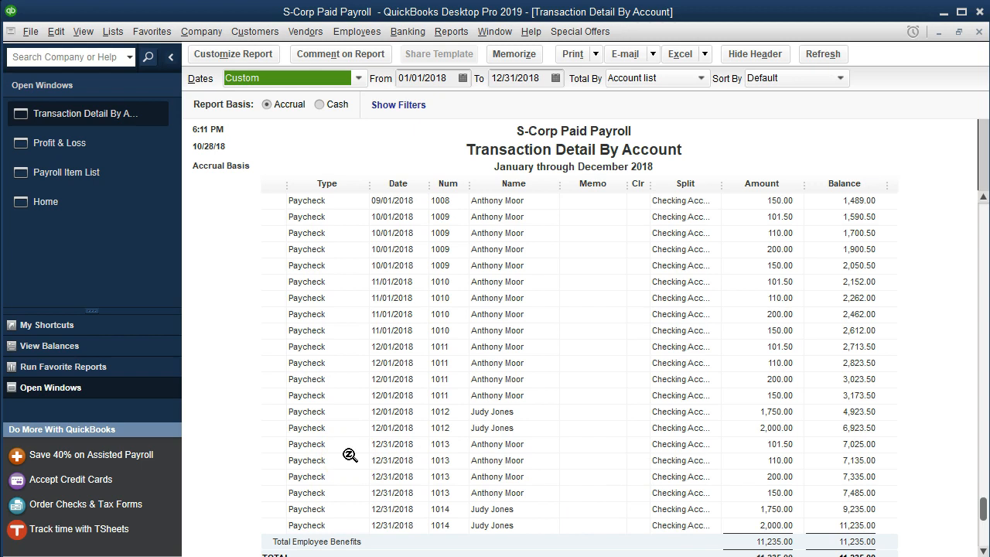
pyautogui.scroll(4, 350, 455)
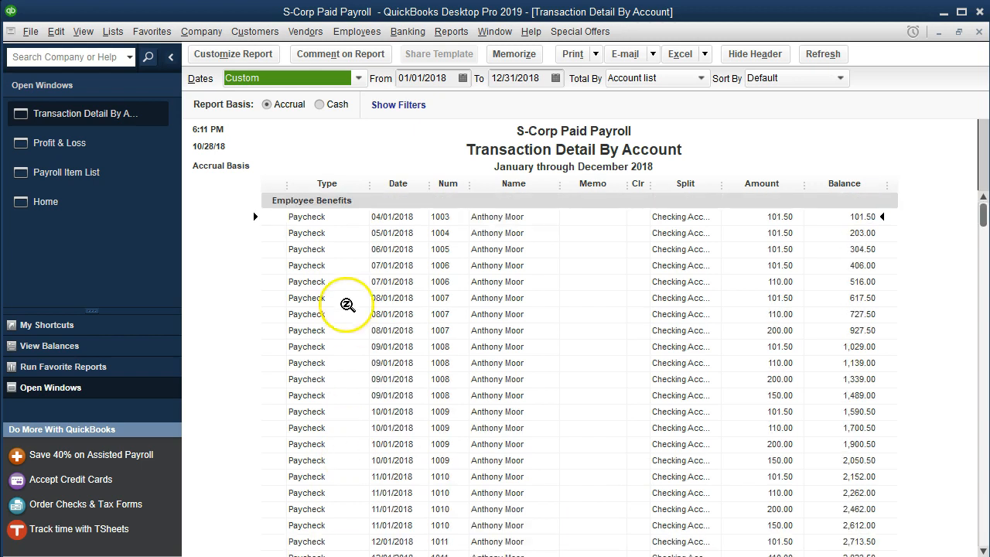